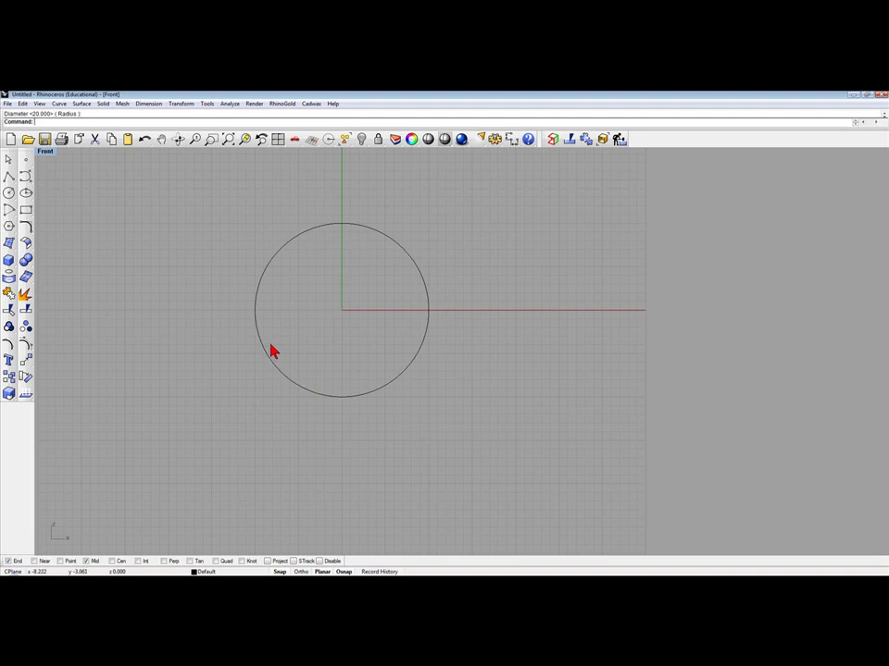
Step: Draw a horizontal 2.25-long polyline outward from the circle's left quadrant in the Front view
scroll(255, 314, up, 4)
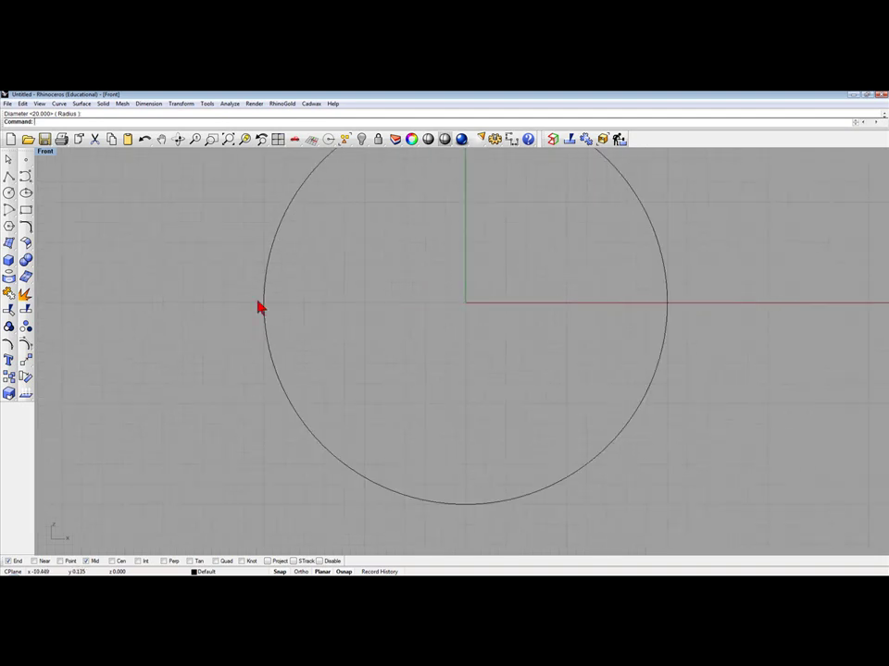
click(9, 177)
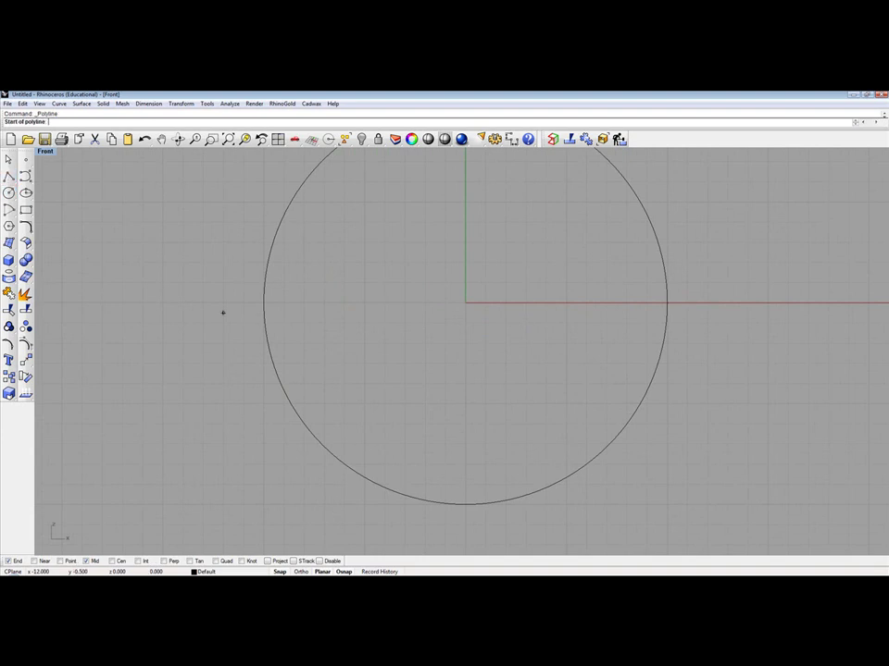
click(263, 304)
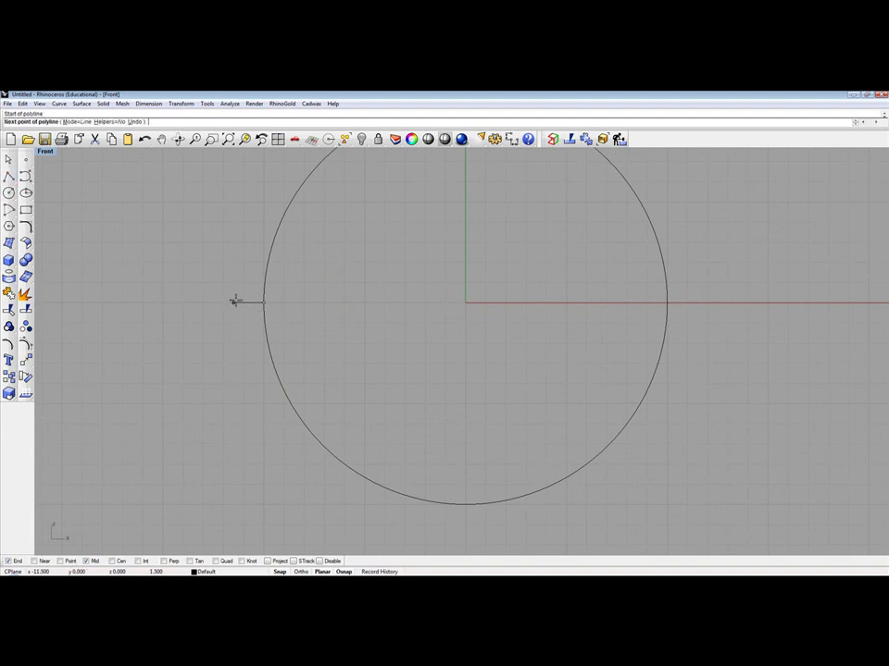
text(2.25)
key(Return)
click(236, 300)
key(Return)
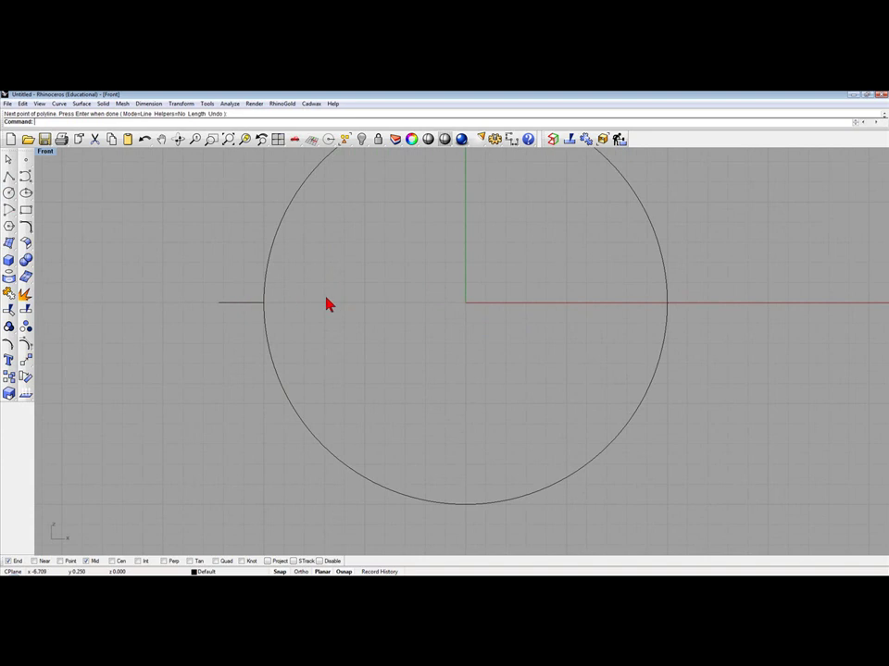
Step: Draw a matching 2.25-long horizontal polyline outward from the circle's right quadrant
right_drag(519, 369, 510, 309)
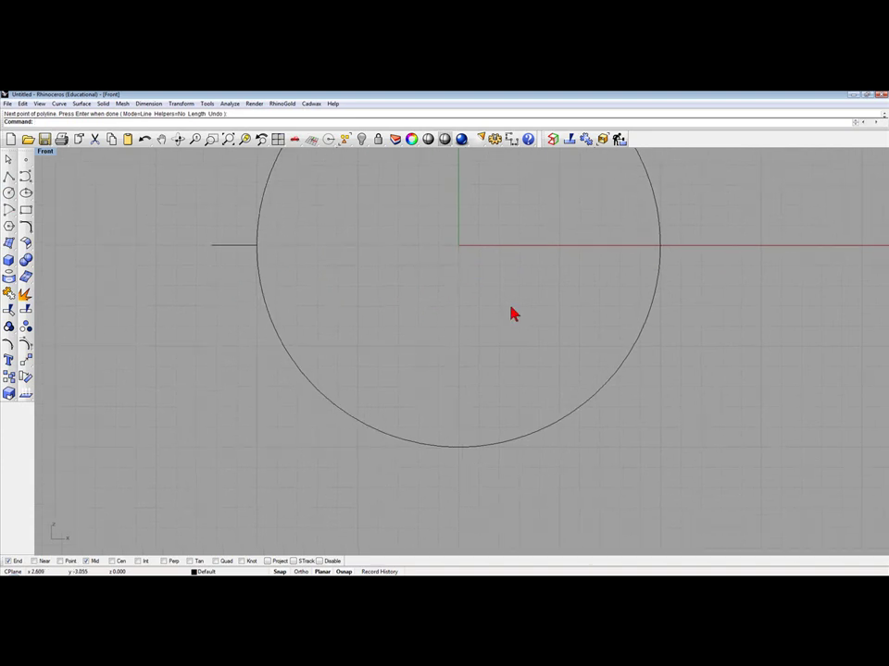
key(Return)
click(661, 245)
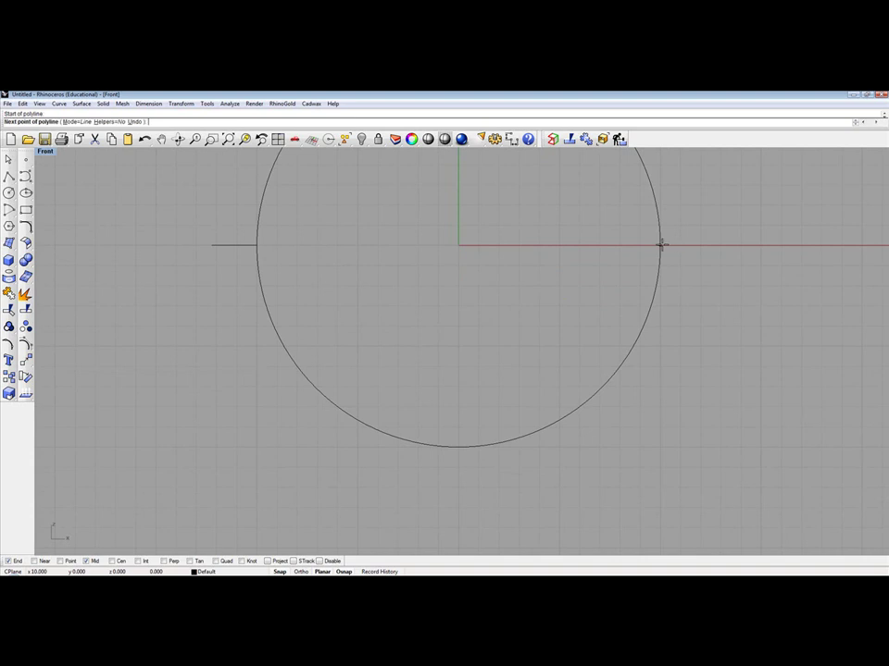
text(2.25)
key(Return)
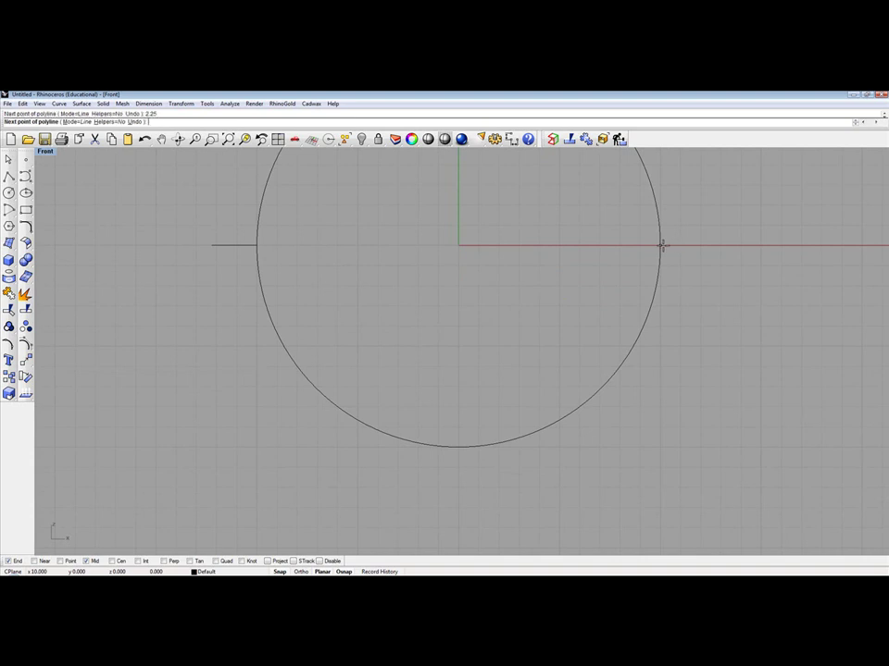
click(699, 245)
key(Return)
Step: Draw a 1.35-long vertical polyline downward from the circle's lowest point
scroll(482, 348, down, 2)
right_drag(482, 348, 444, 312)
key(Return)
click(429, 388)
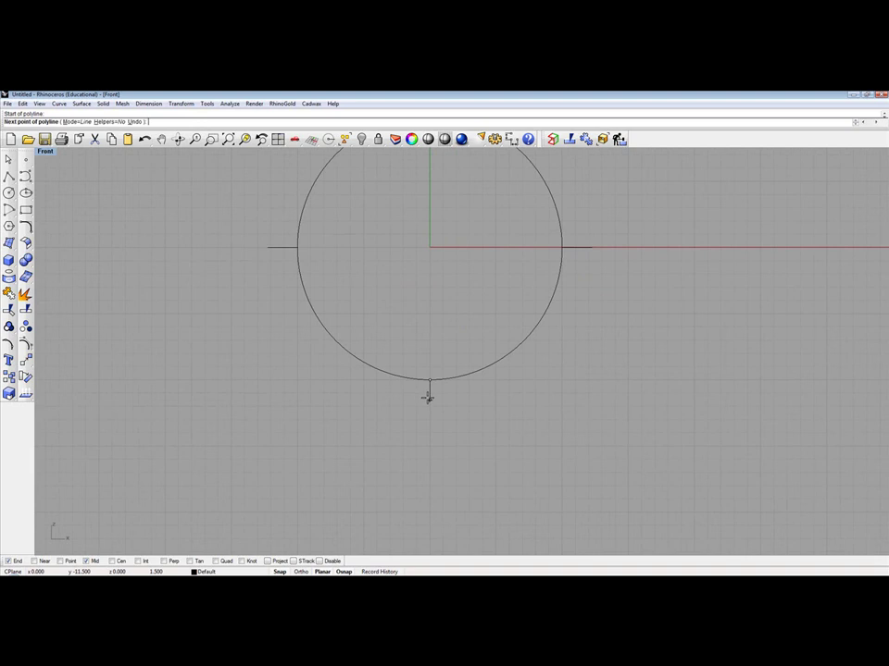
text(1.35)
key(Return)
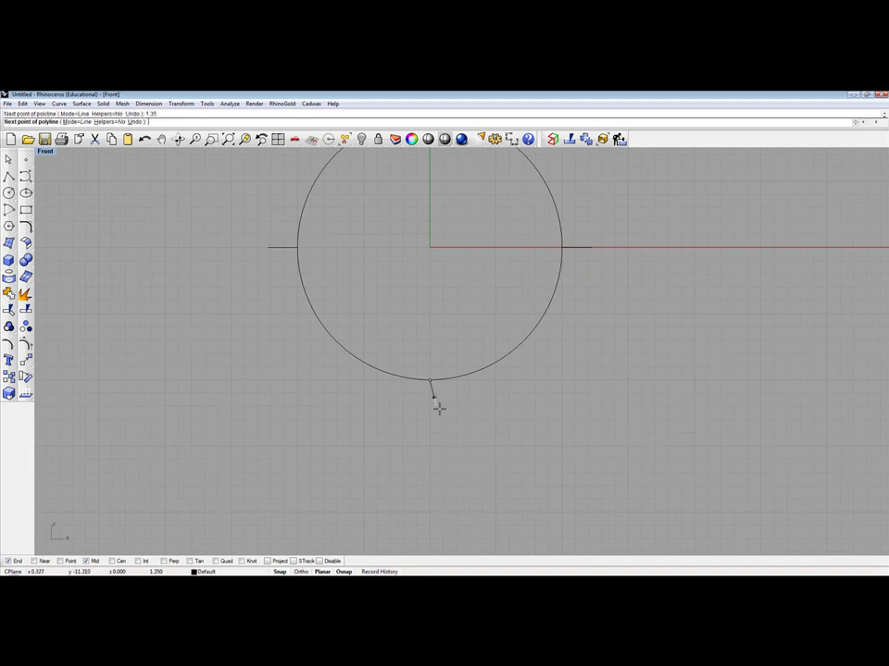
click(436, 408)
key(Return)
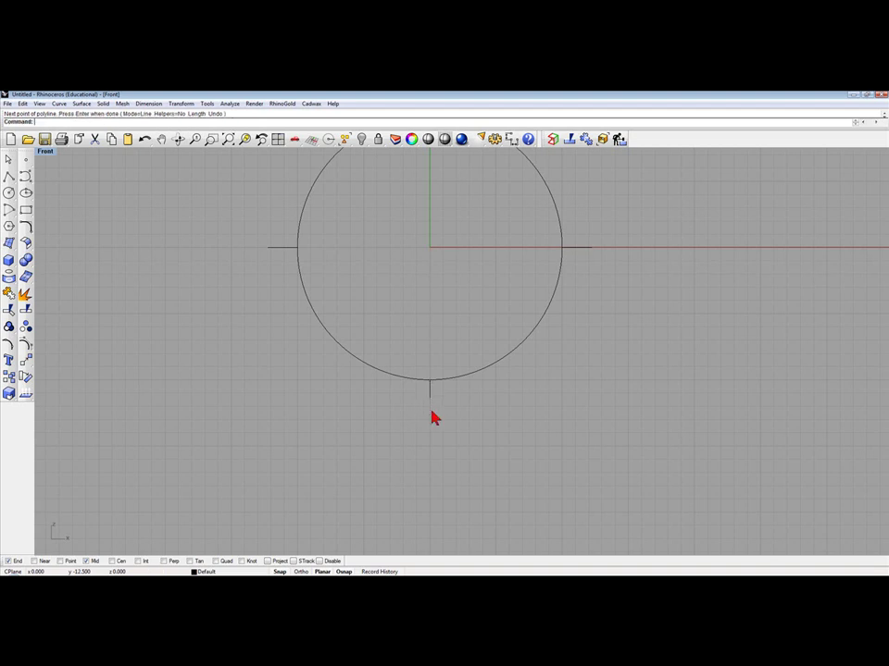
Step: Draw an arc from the left line's outer end to the right line's outer end, passing through the lower line's end
click(8, 210)
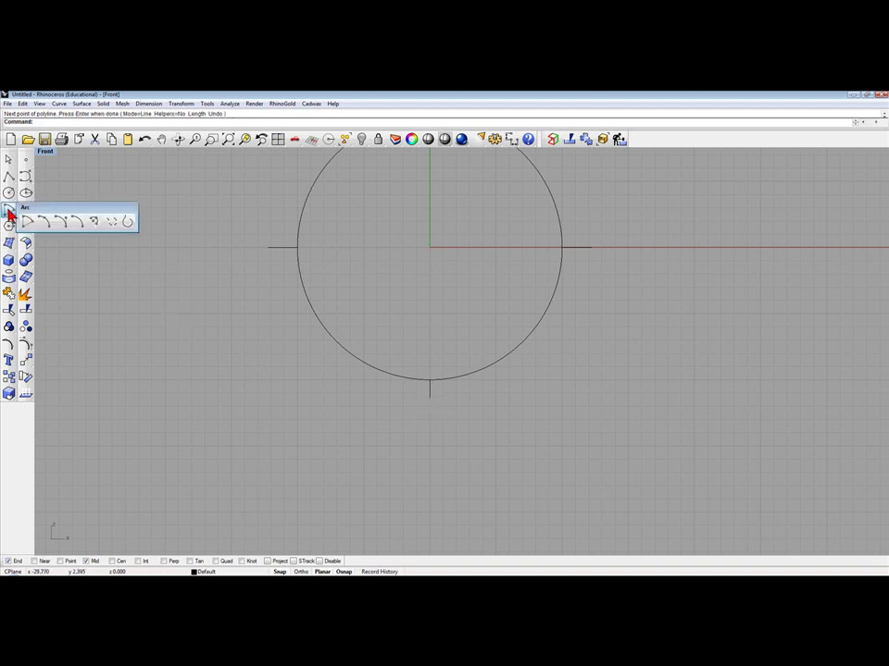
click(44, 222)
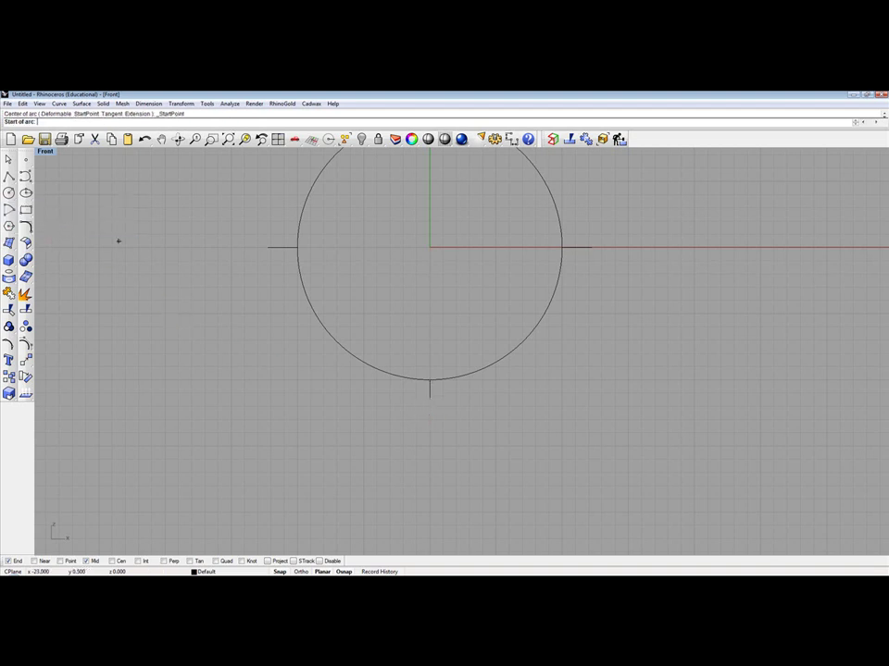
click(267, 247)
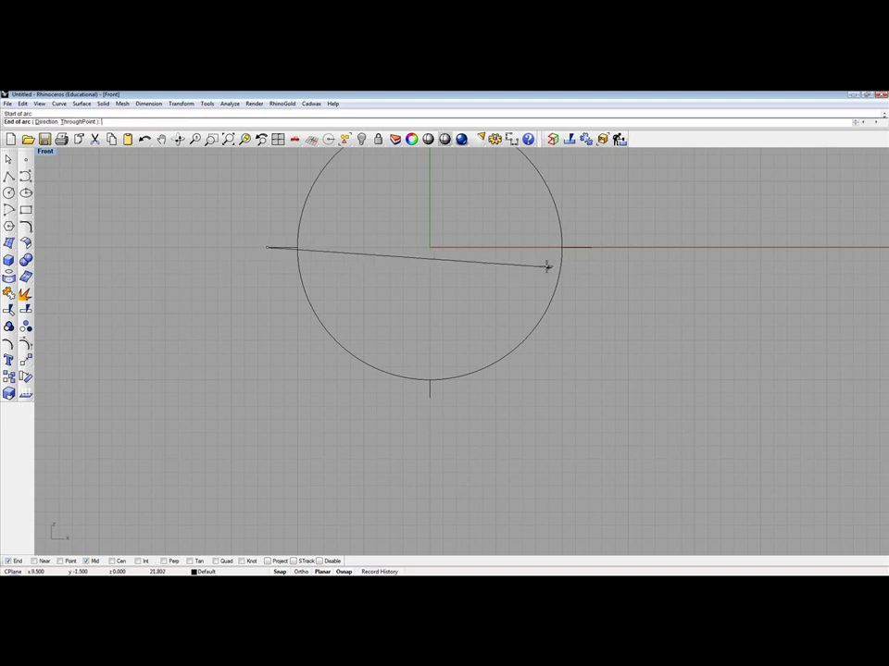
click(591, 248)
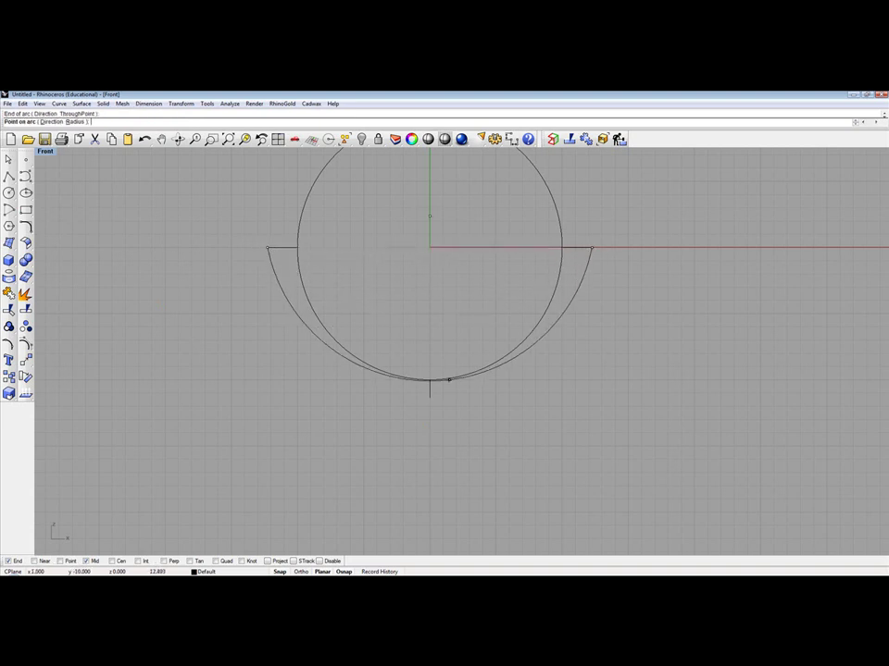
click(433, 396)
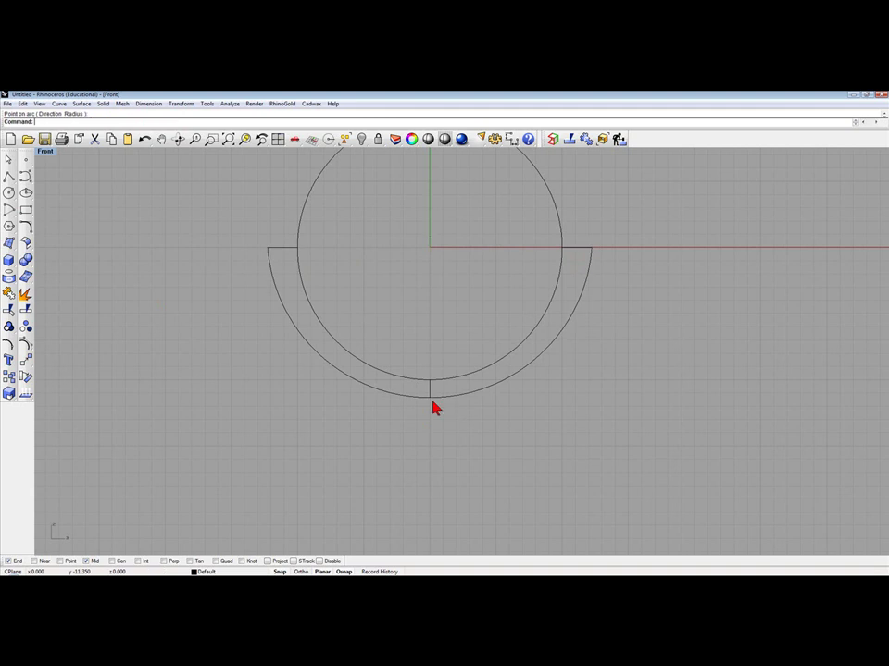
Step: Draw a rectangle in the Top view, centred at 0,0,0 with its corner at about -4.5, 5.5
scroll(616, 418, down, 3)
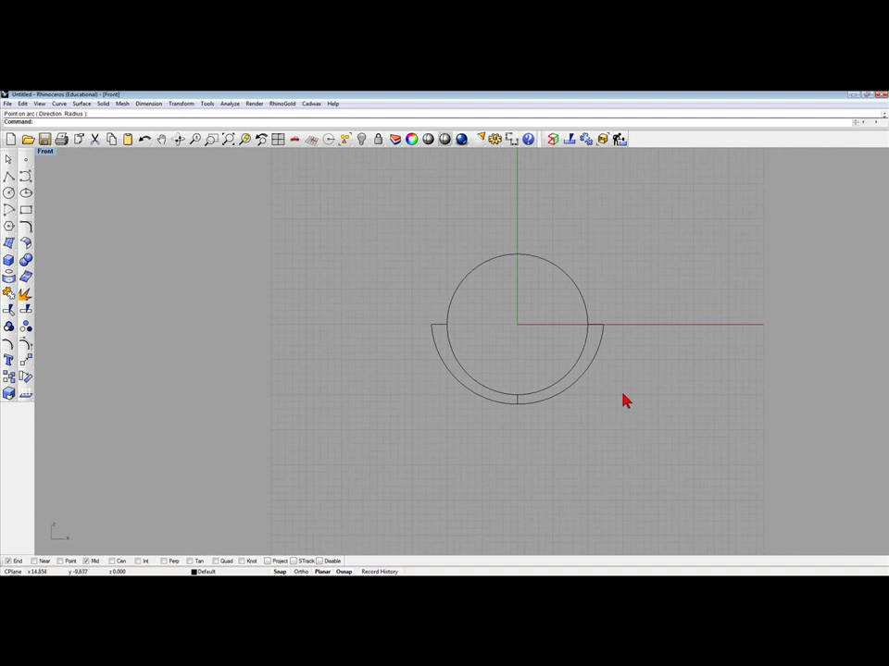
scroll(453, 323, up, 3)
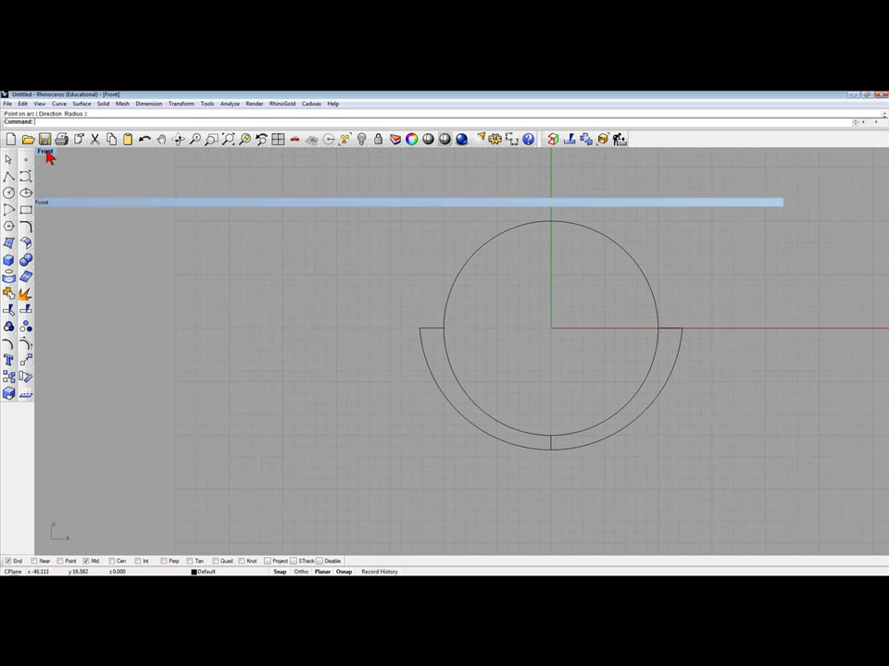
double_click(46, 152)
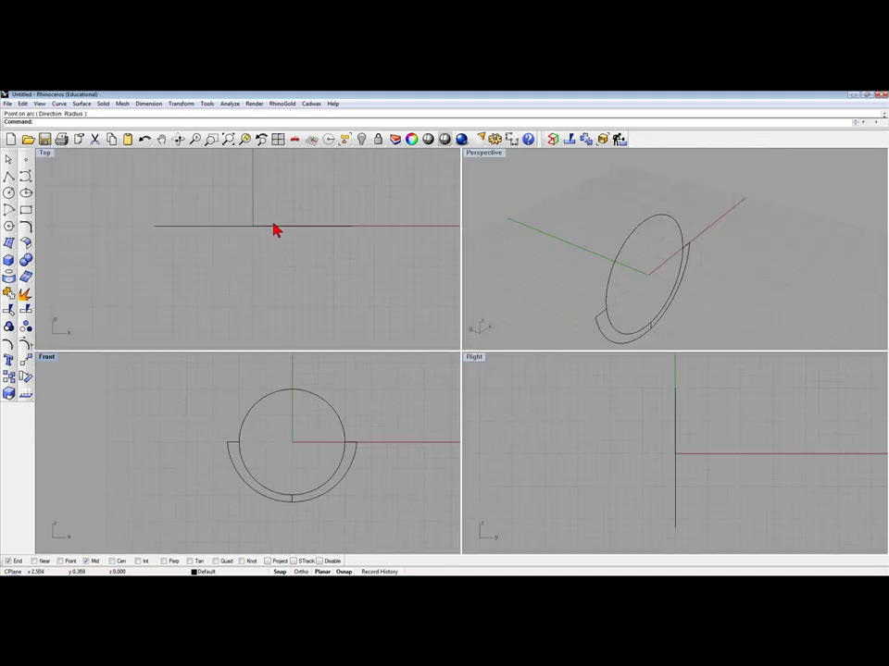
double_click(44, 156)
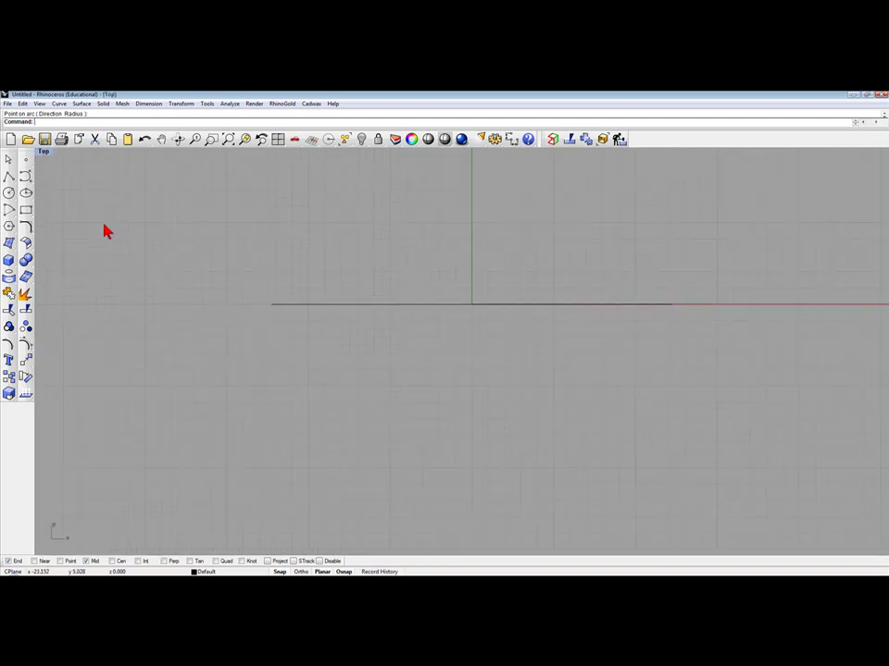
click(28, 214)
click(61, 222)
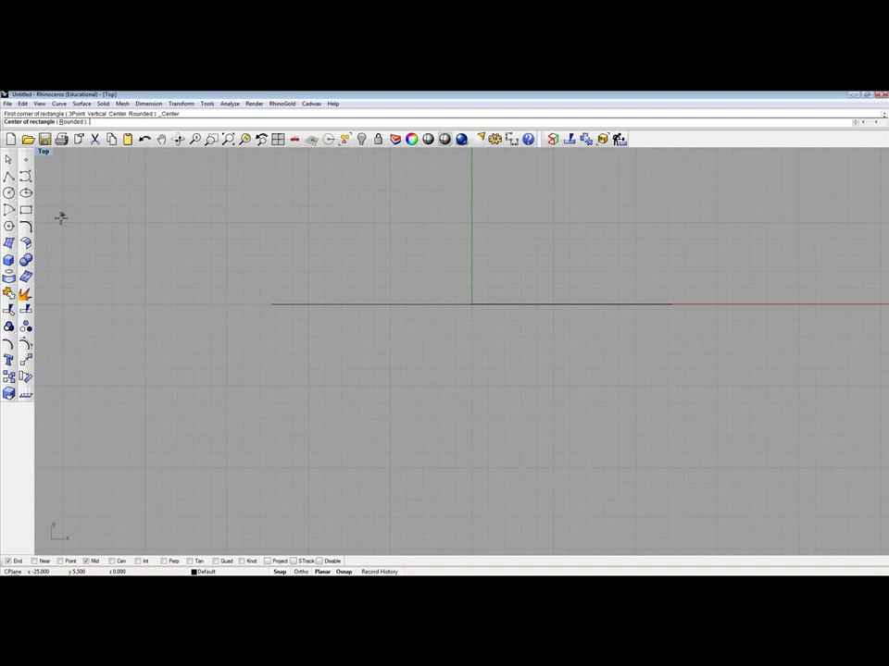
text(0,0,0)
key(Return)
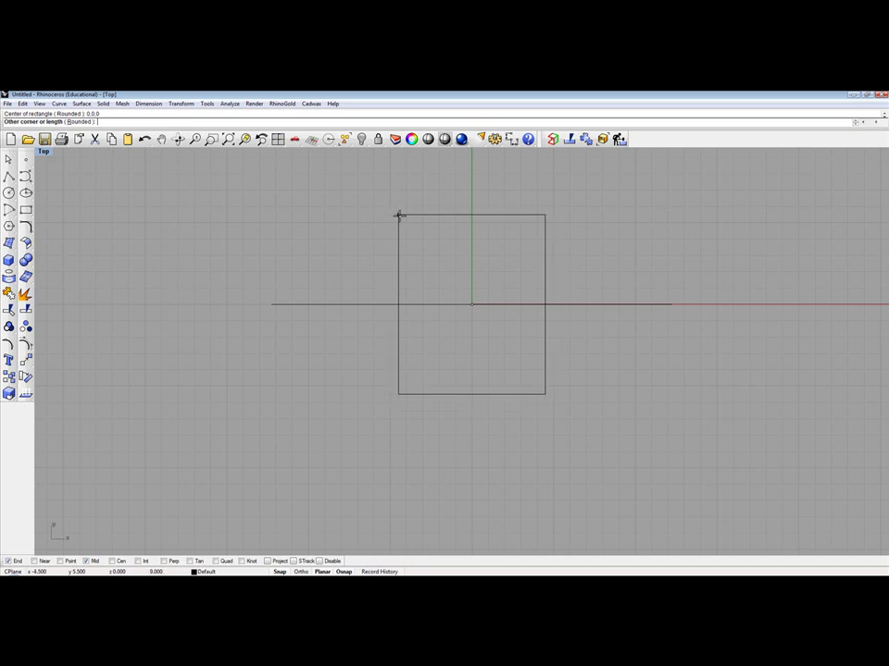
click(398, 216)
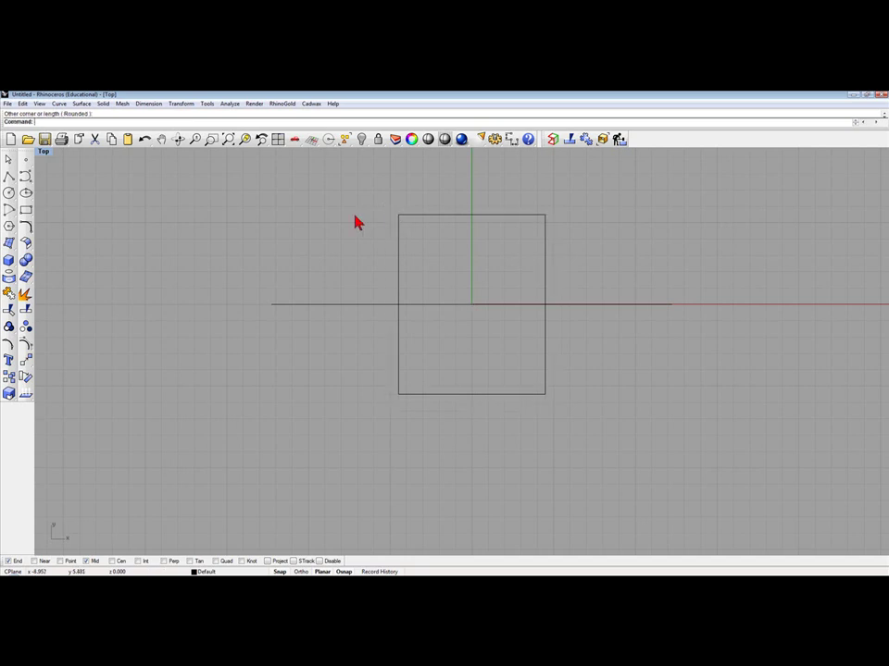
Step: Try a chamfer with distances of 2.5 and 2.5 on the rectangle's upper-left corner, and undo it
click(26, 231)
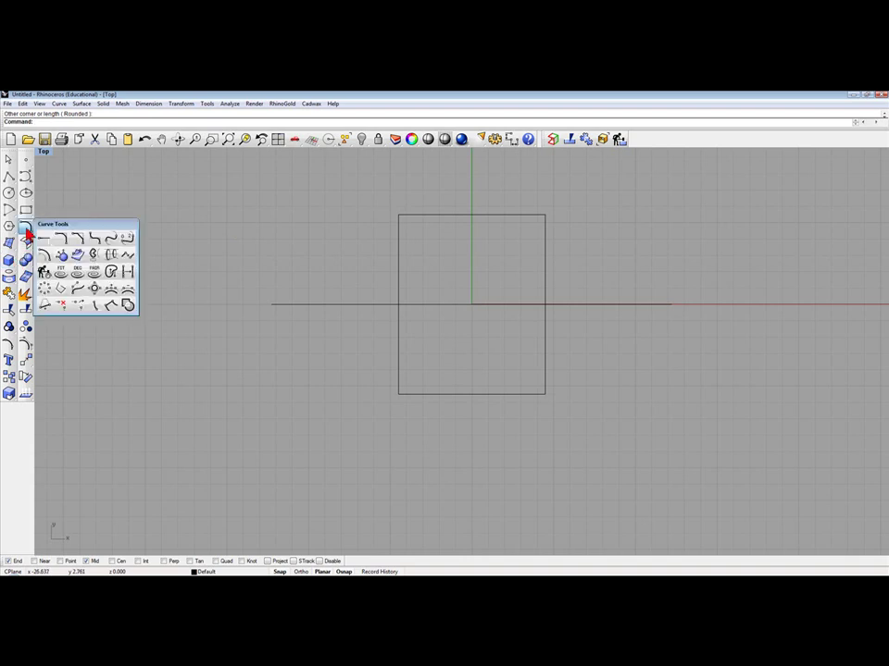
click(83, 240)
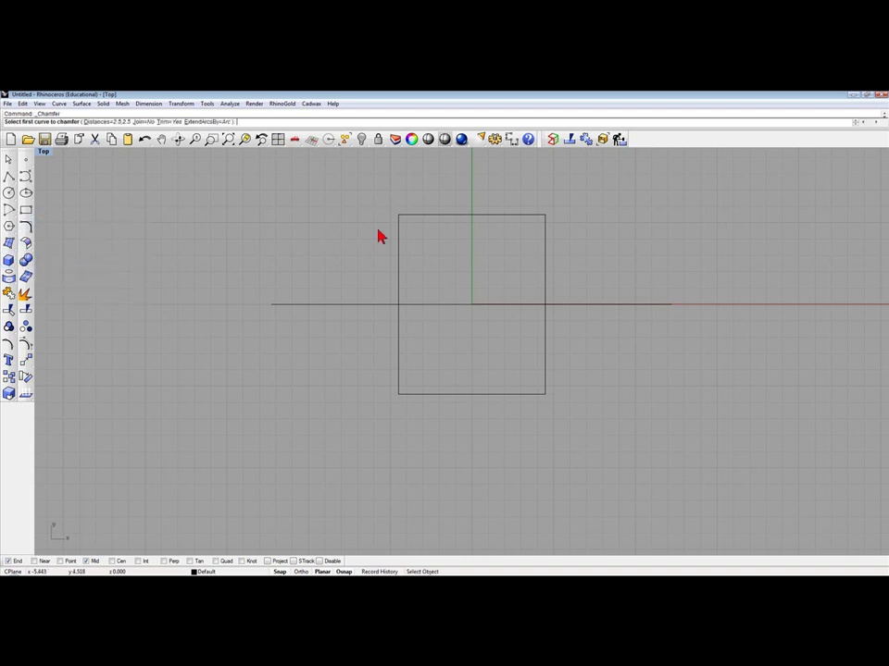
click(399, 246)
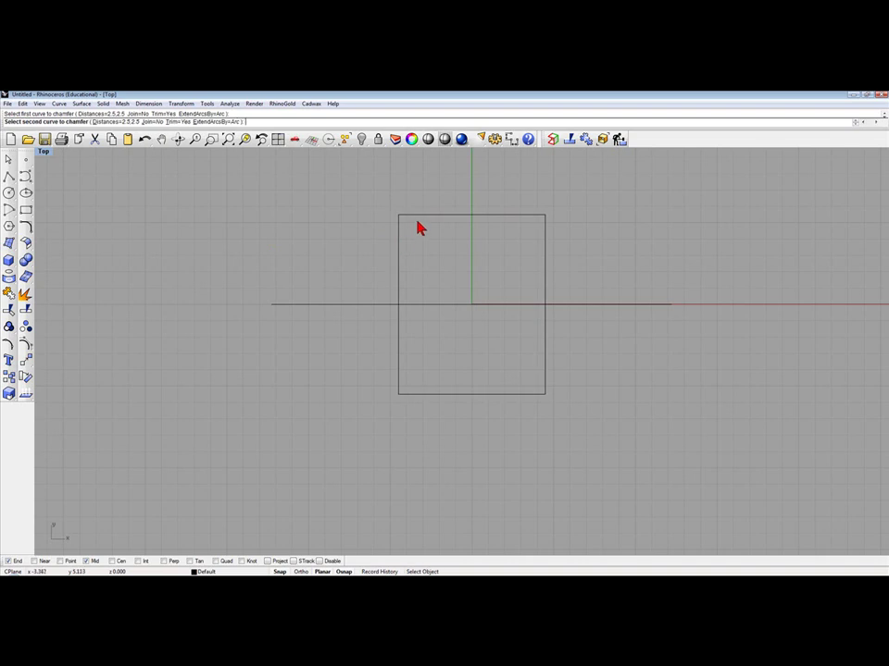
click(422, 219)
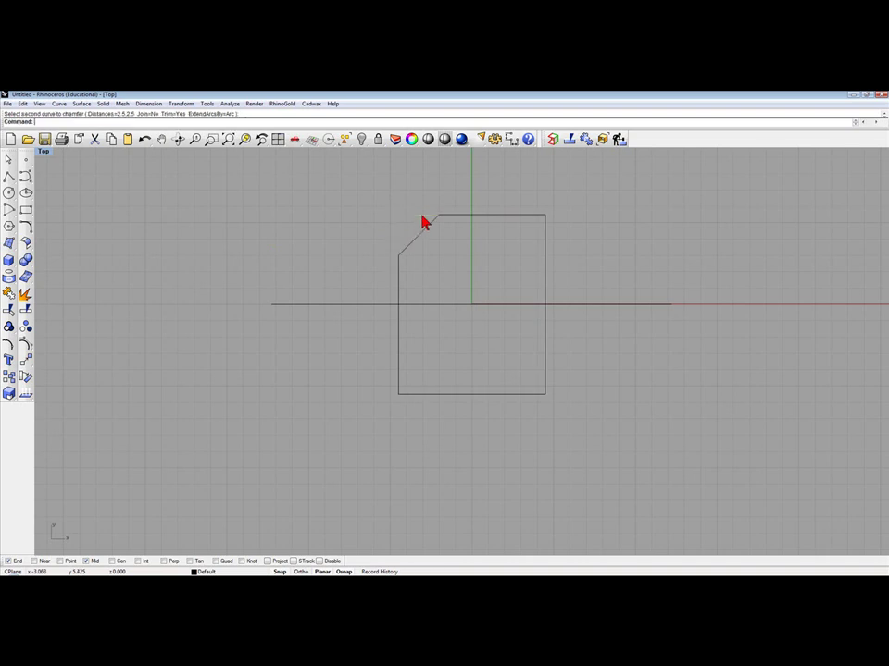
click(145, 140)
Step: Try chamfering the rectangle's upper-left corner with both distances set to 2, and undo it
key(Return)
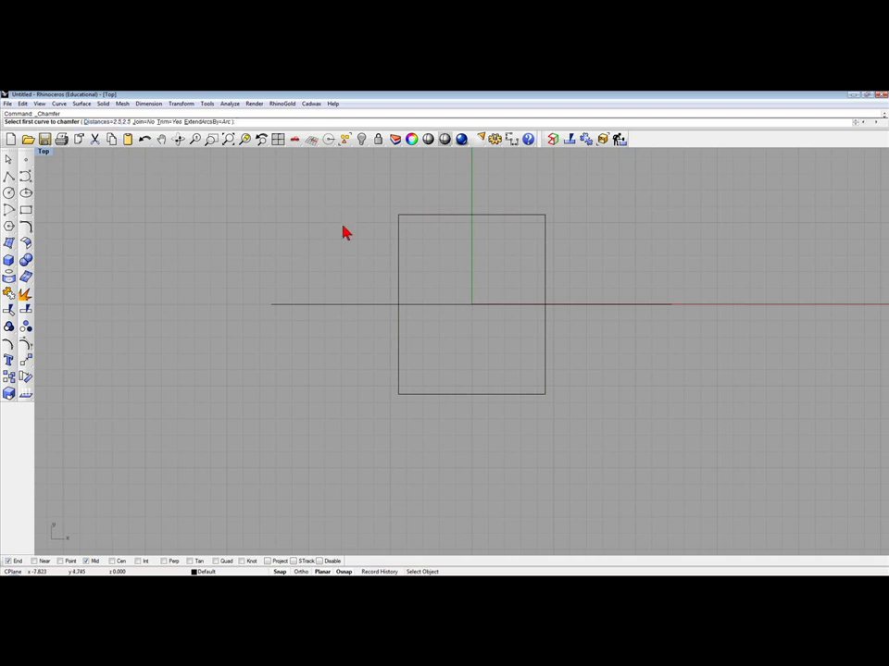
text(2)
key(Return)
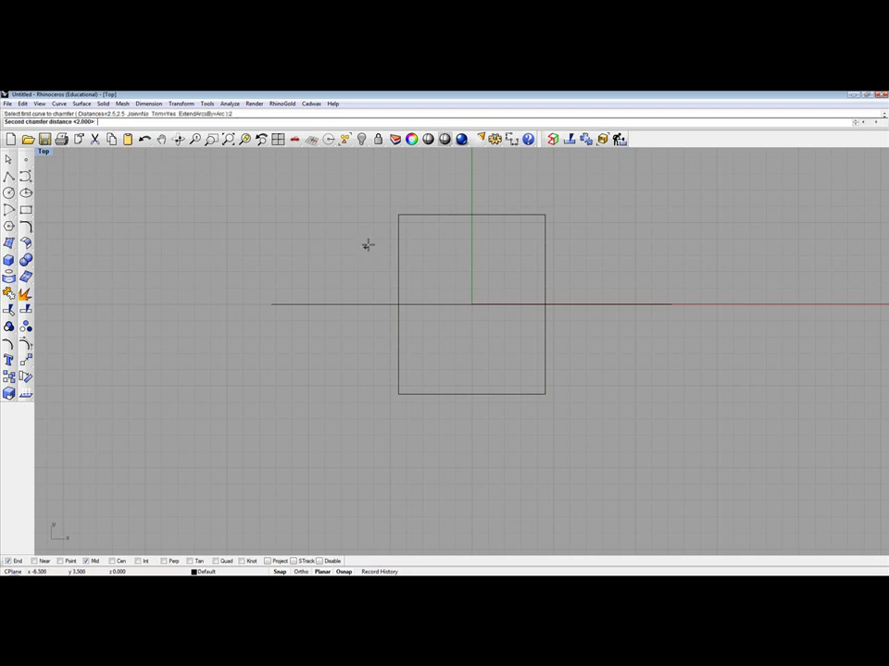
key(Return)
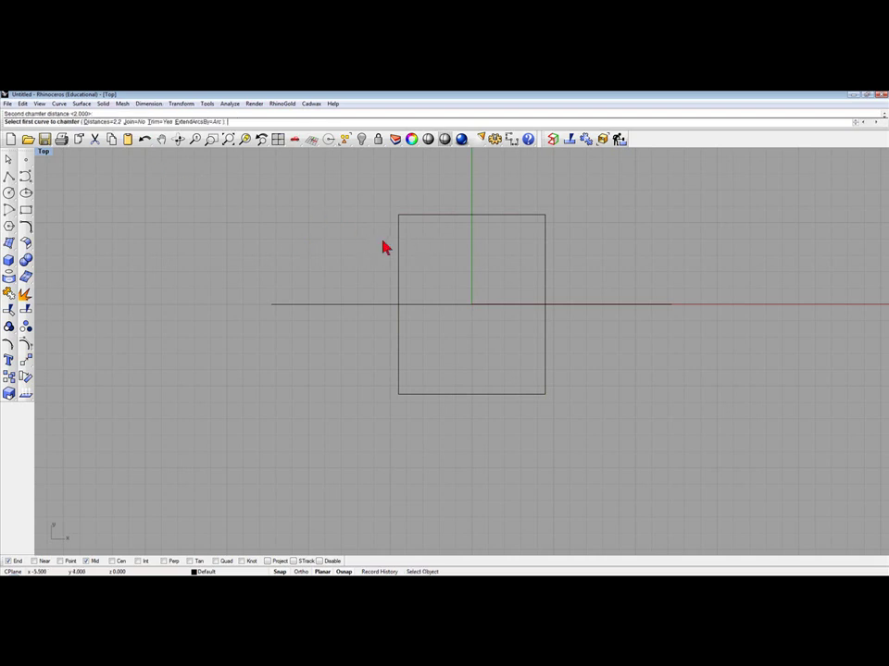
click(399, 241)
click(417, 217)
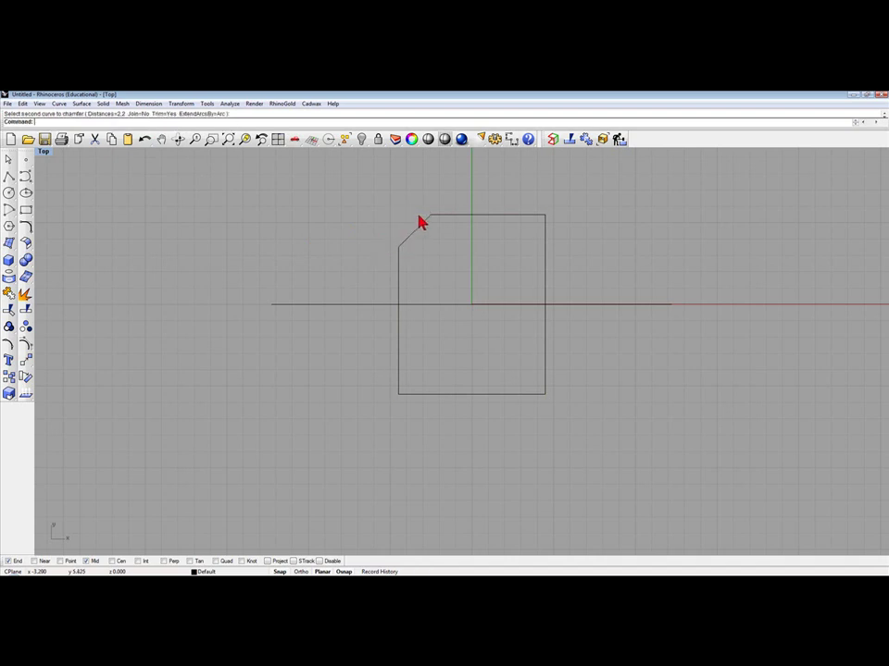
click(145, 139)
click(246, 201)
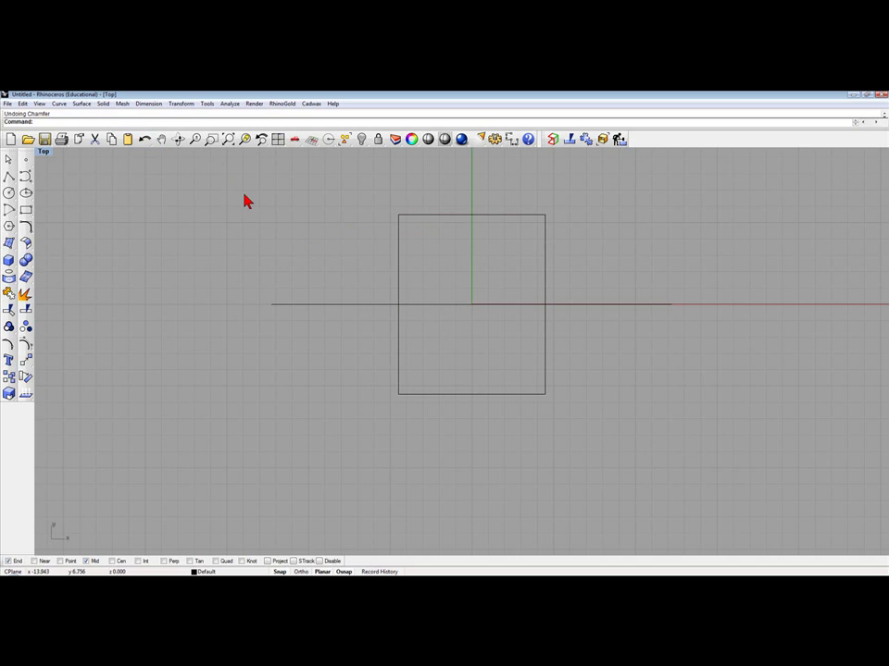
Step: Try chamfering the rectangle's upper-left corner with both distances set to 1, and undo it
right_click(246, 201)
text(d)
key(Return)
text(1)
key(Return)
key(Return)
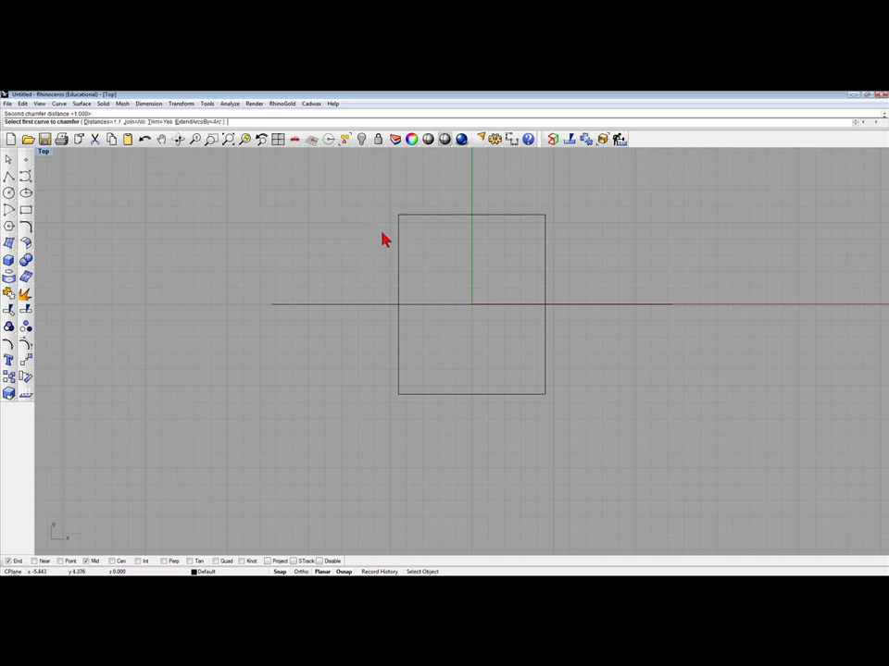
click(399, 238)
click(410, 217)
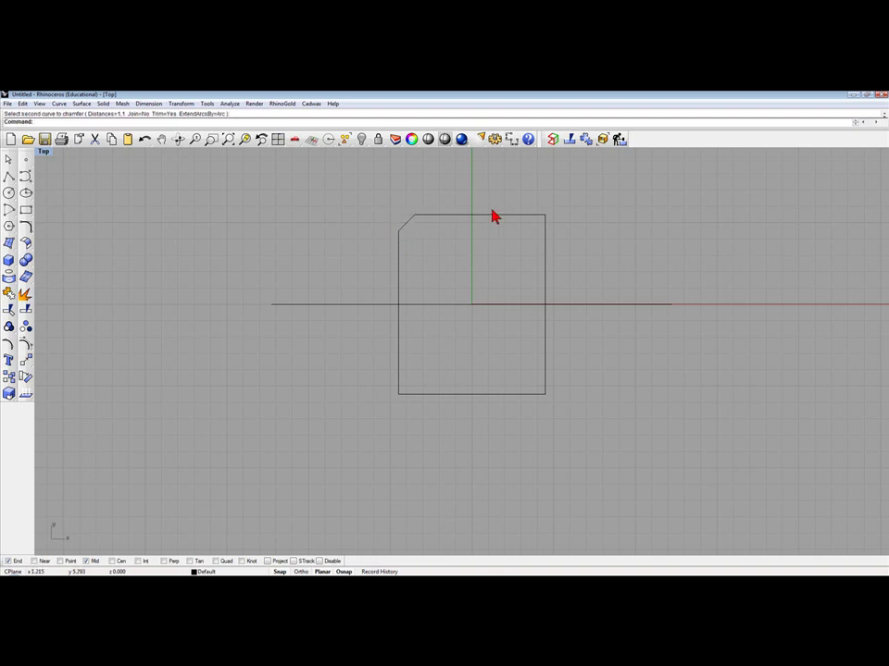
click(145, 140)
Step: Chamfer the rectangle's upper-left corner with both distances set to 1.5
right_click(232, 207)
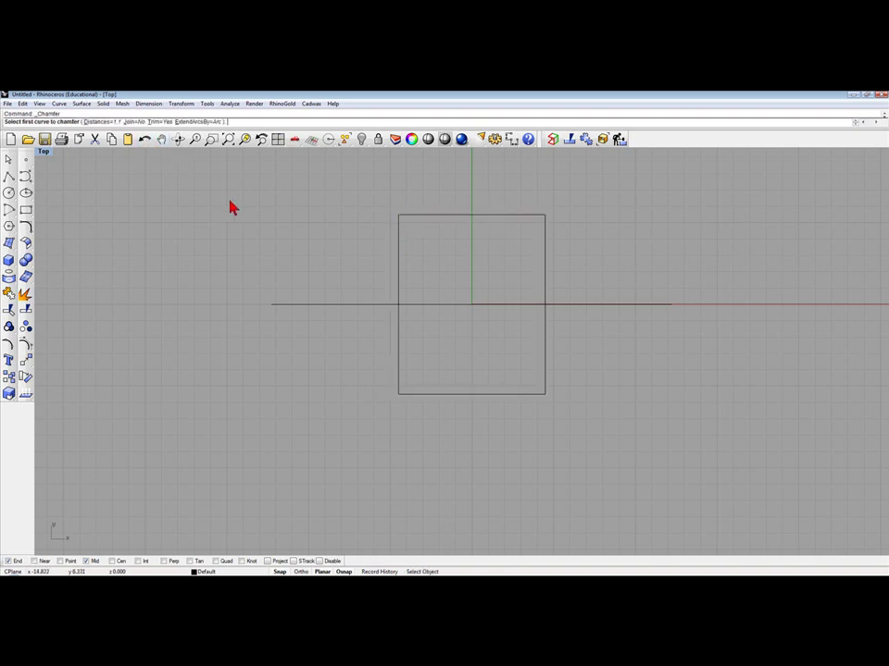
text(1.5)
key(Return)
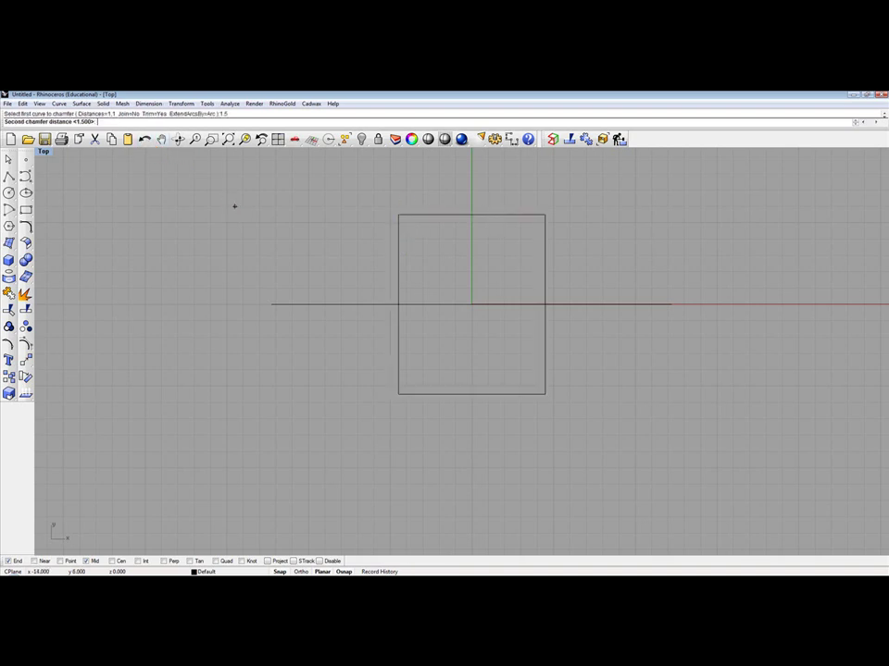
key(Return)
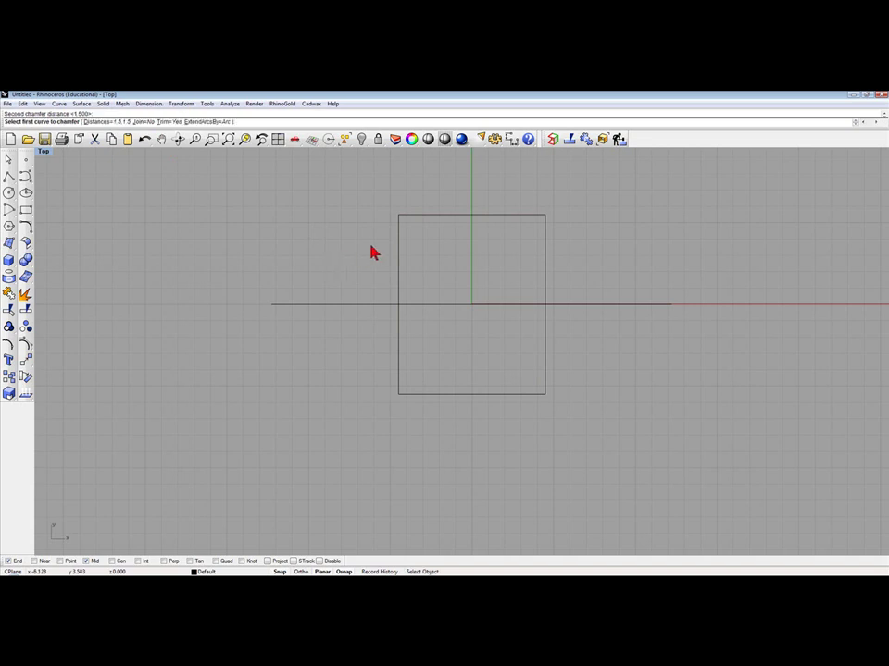
click(398, 240)
click(411, 217)
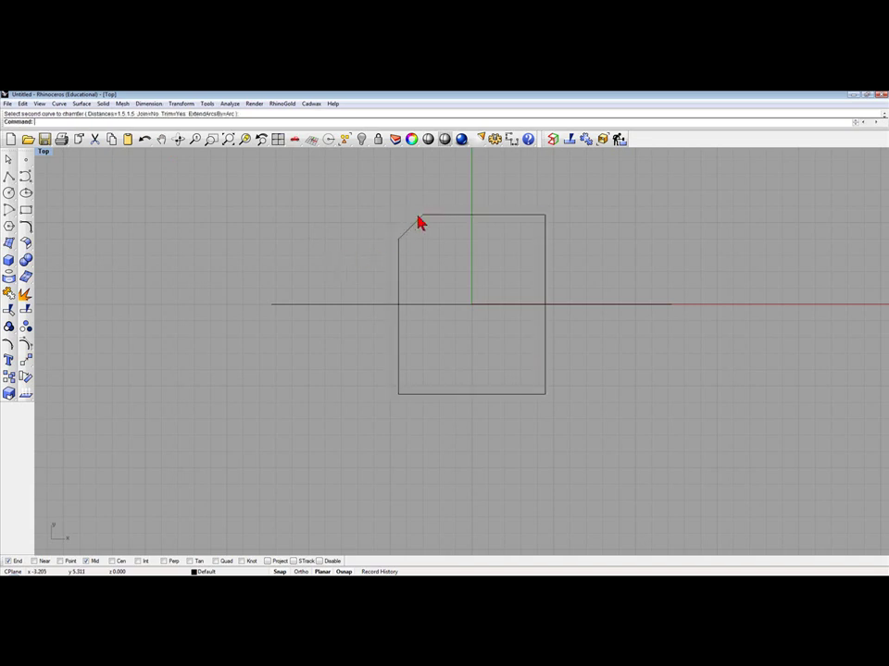
Step: Chamfer the rectangle's remaining three corners with the same 1.5 by 1.5 distances
right_click(497, 209)
click(510, 215)
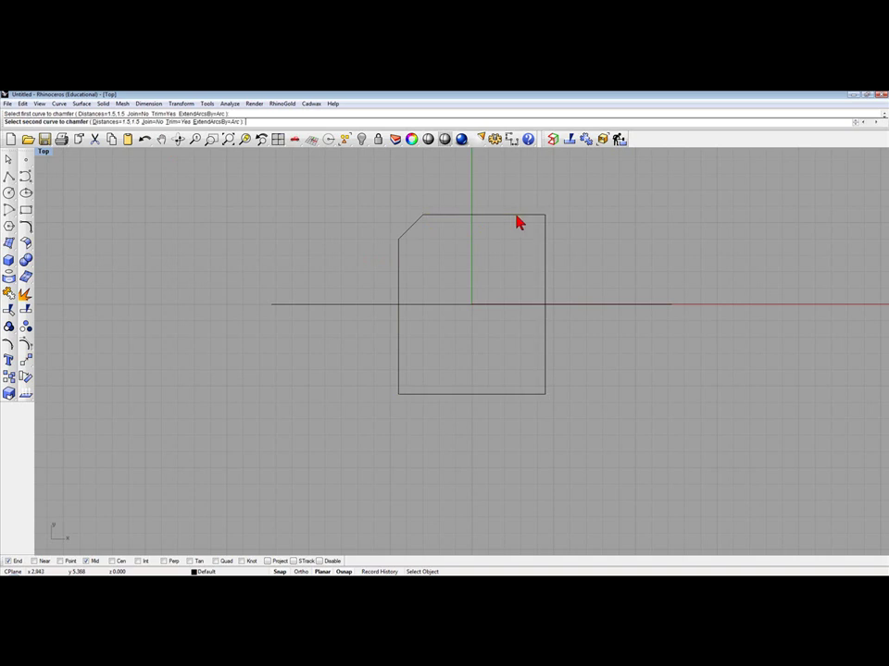
click(544, 238)
right_click(521, 414)
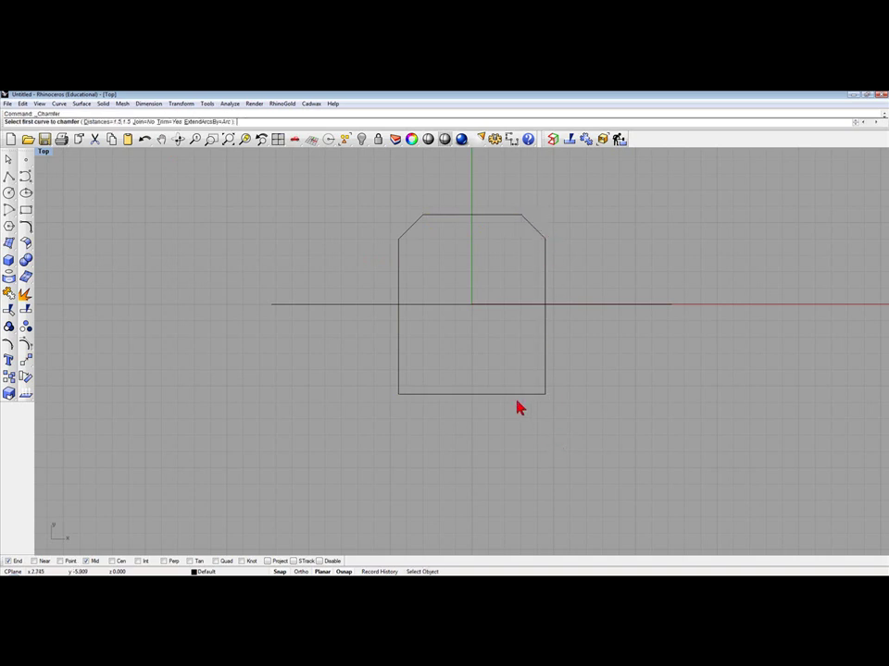
click(537, 393)
click(545, 385)
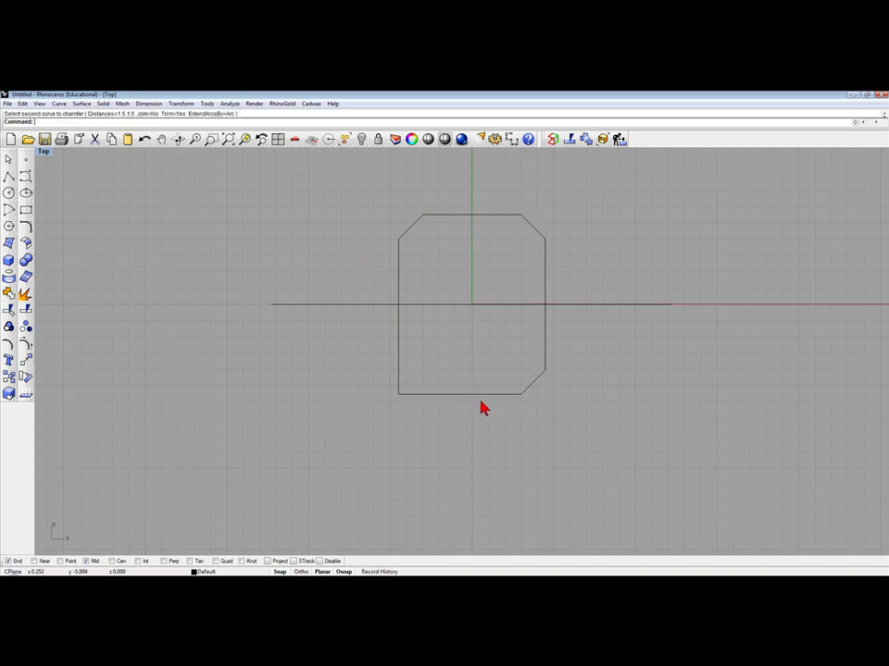
right_click(431, 419)
click(421, 393)
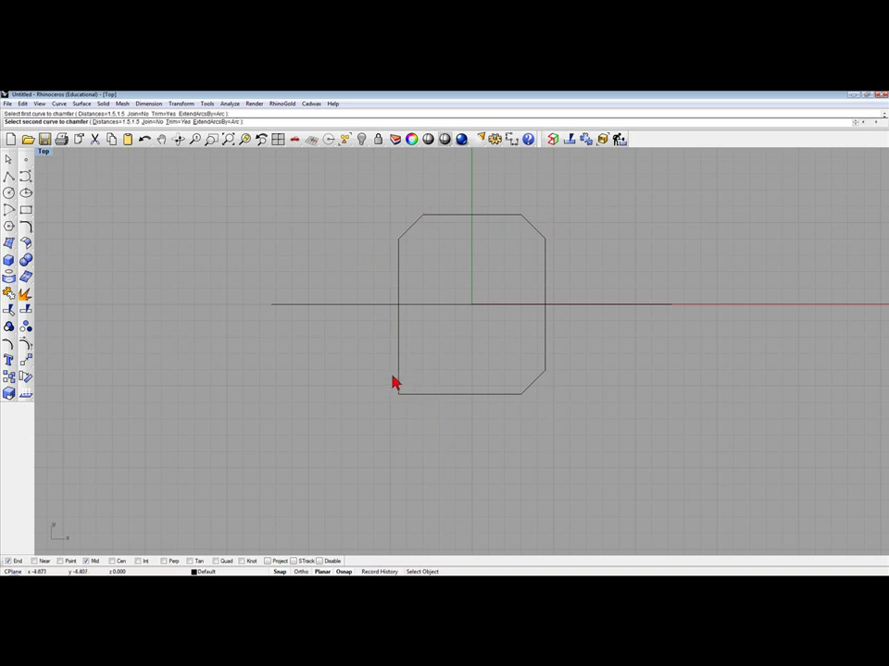
click(397, 379)
right_click(372, 386)
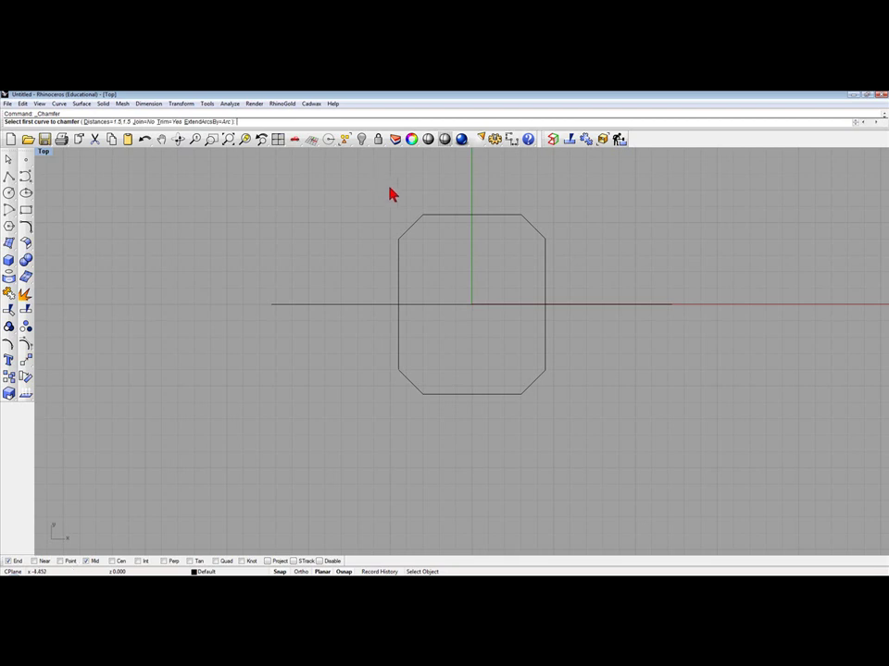
click(446, 218)
drag(387, 192, 574, 408)
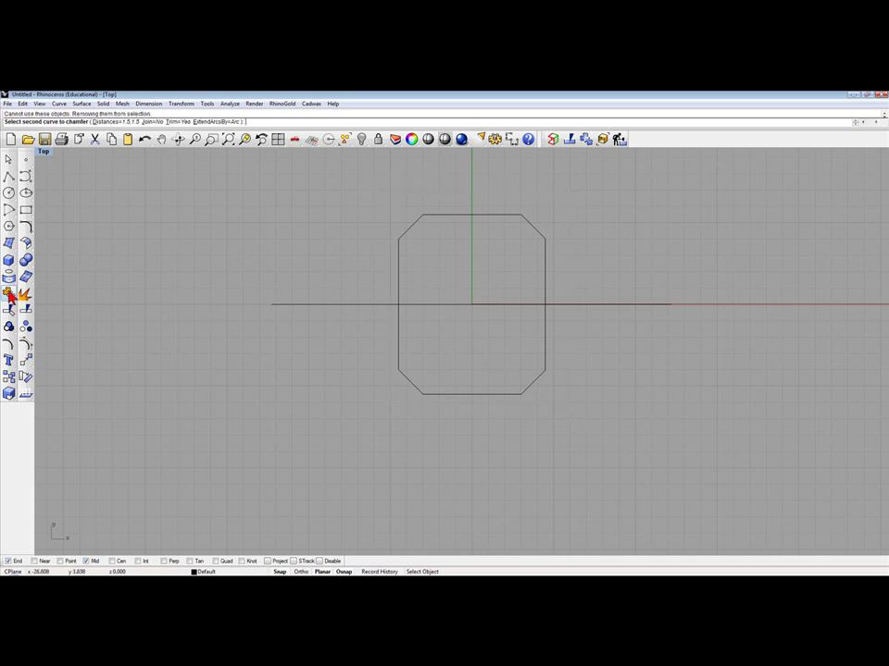
key(Escape)
Step: Join the chamfered rectangle's edges into one closed curve and check that it selects as a whole
drag(371, 176, 566, 408)
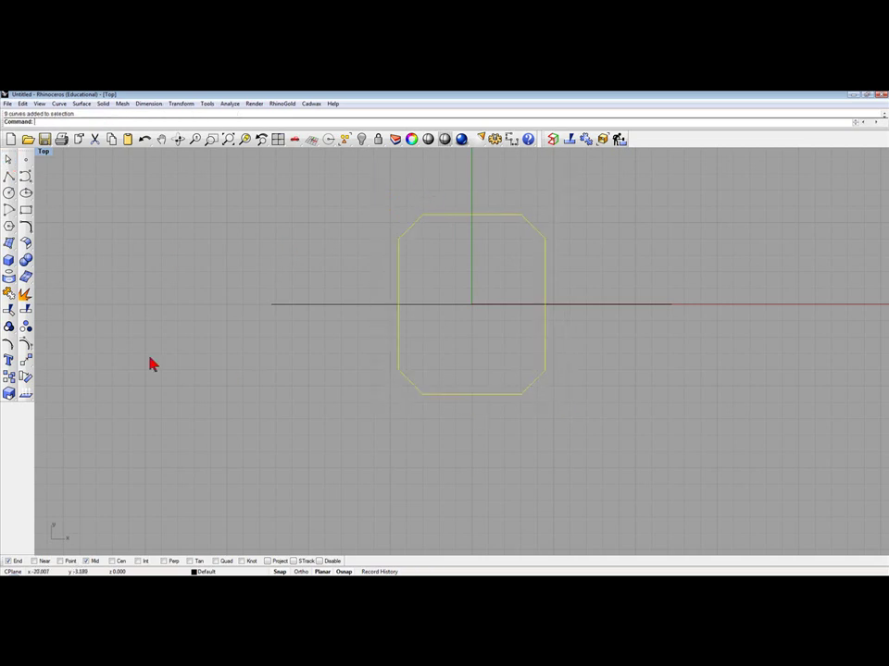
click(8, 294)
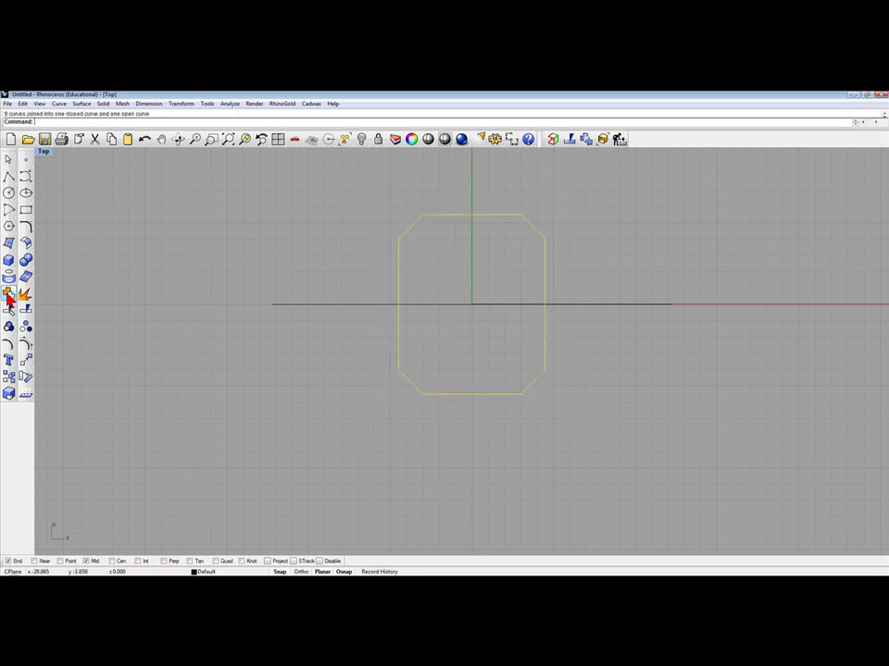
click(257, 380)
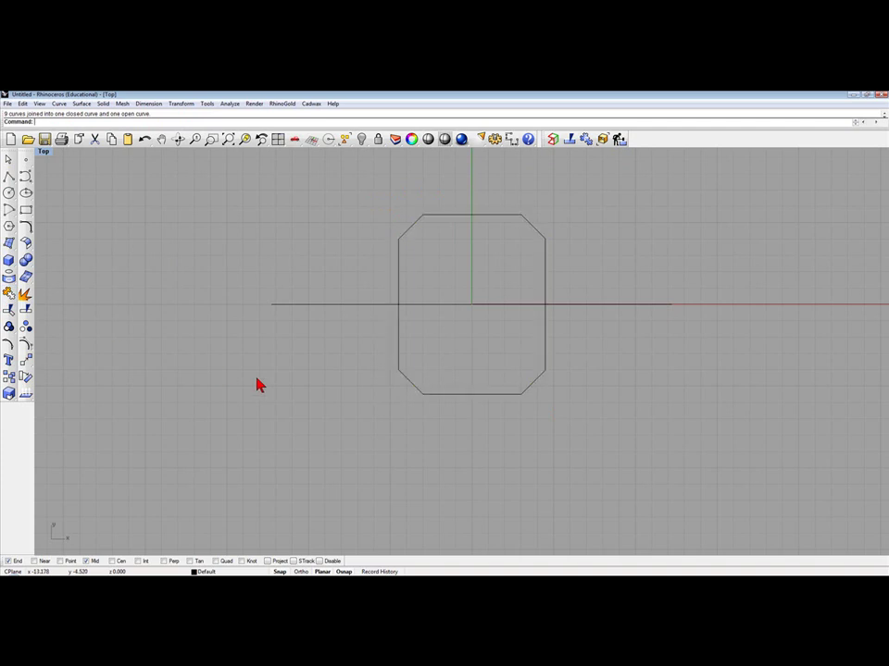
click(399, 330)
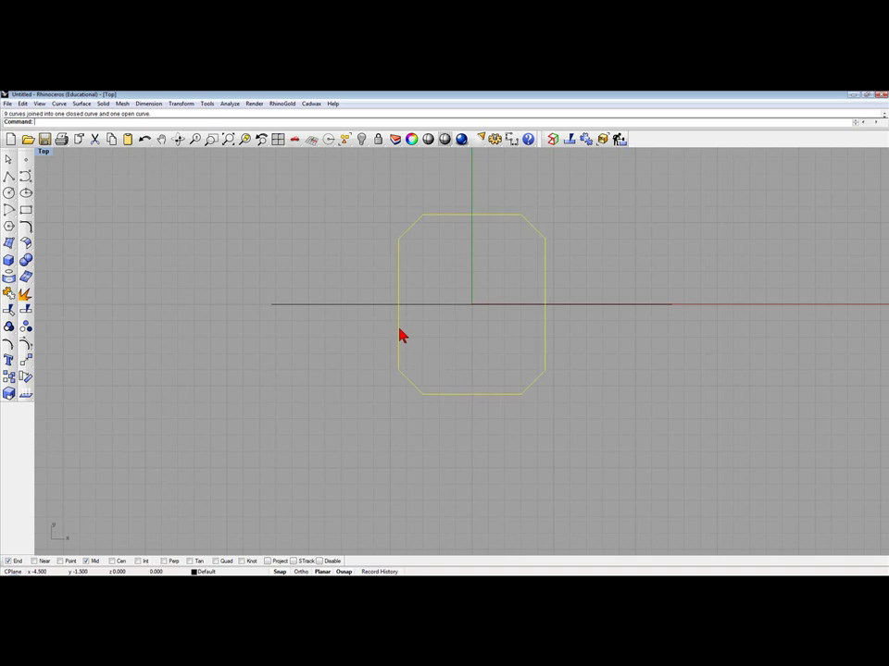
click(357, 281)
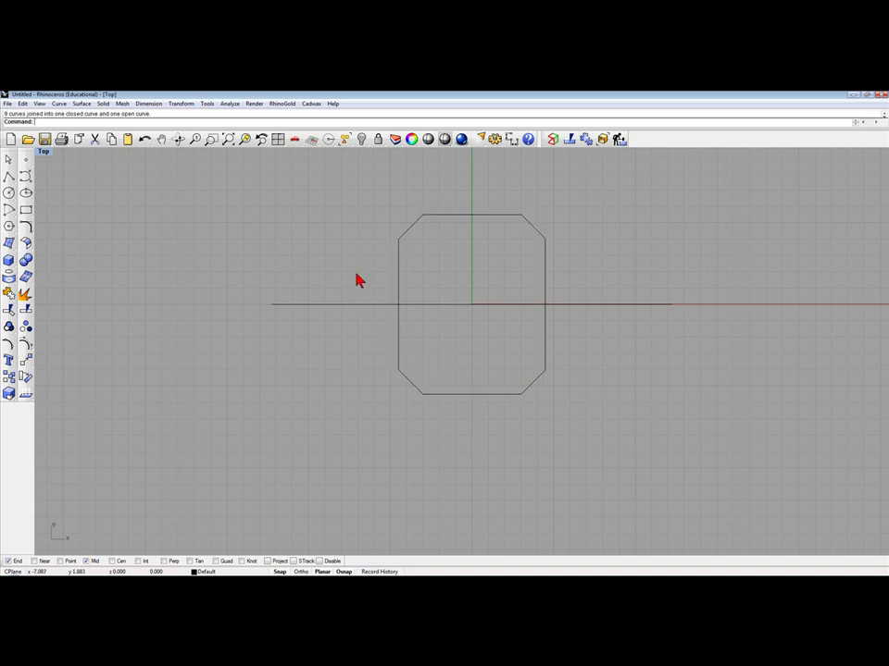
Step: Copy the closed chamfered outline in place
click(399, 343)
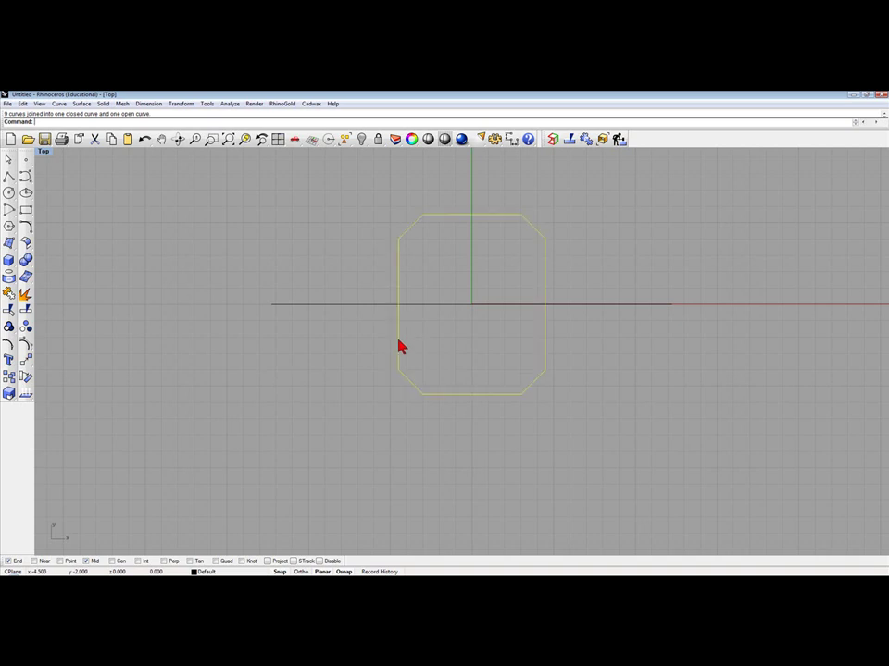
click(9, 379)
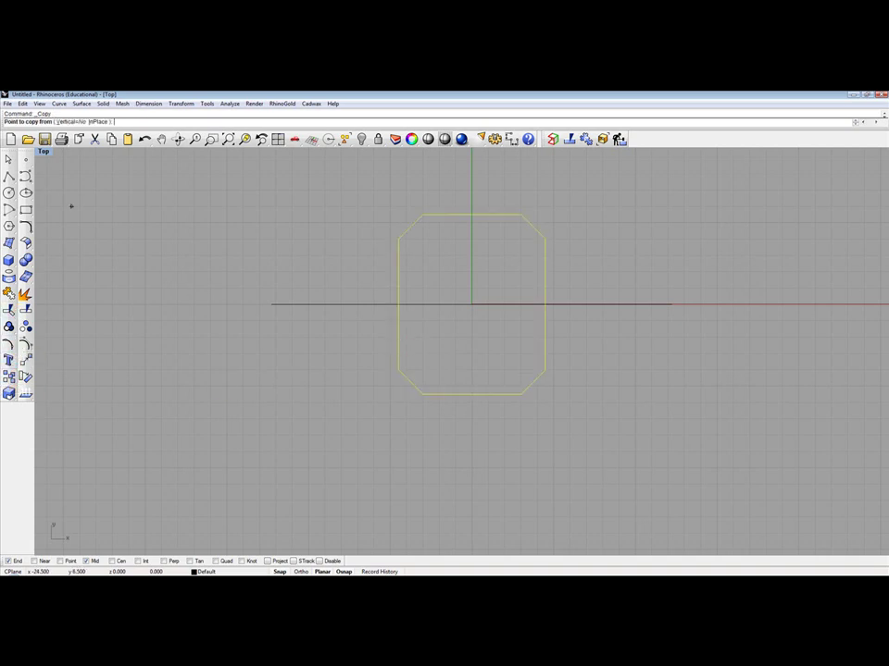
click(99, 121)
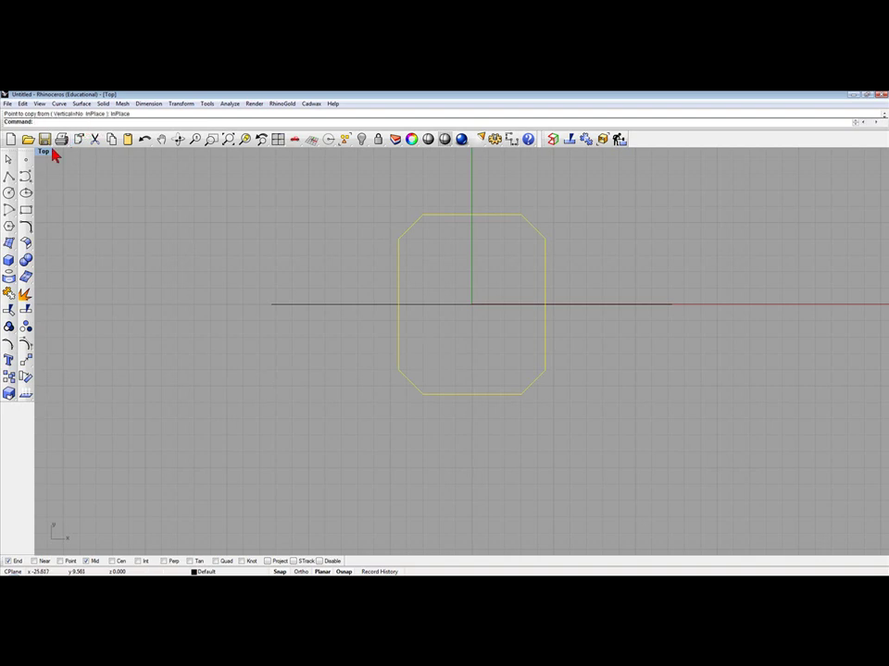
Step: In the Front view, move one copy of the outline straight up to a height of about 13 units, above the circle, and lock it
double_click(45, 154)
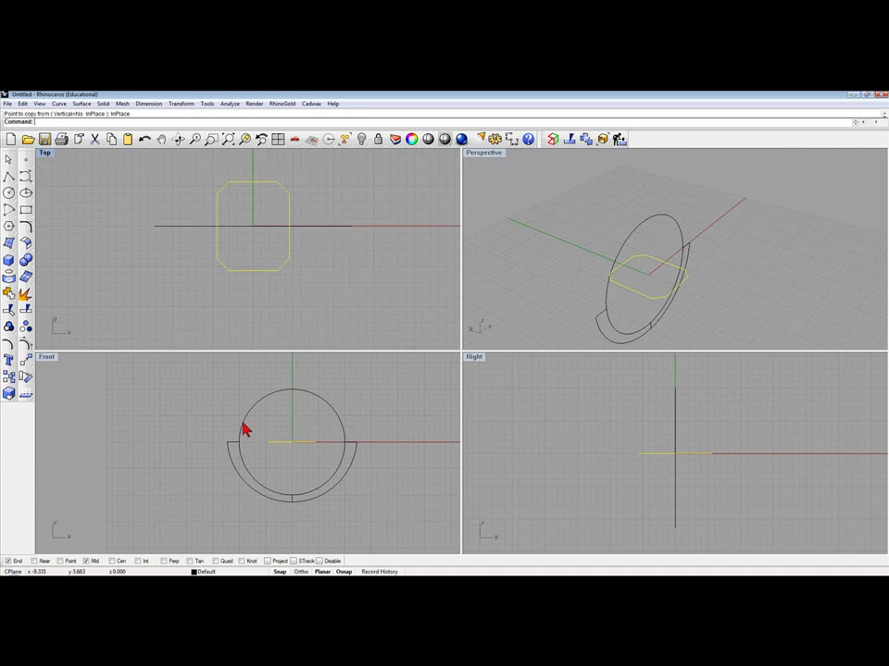
double_click(43, 360)
right_drag(497, 324, 407, 388)
drag(433, 393, 432, 263)
click(353, 271)
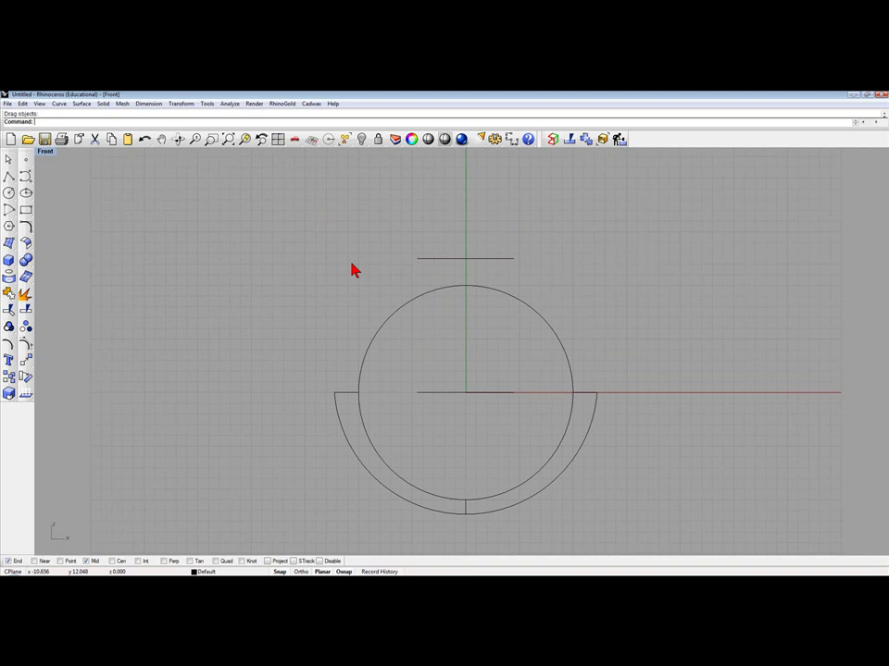
click(456, 262)
scroll(454, 264, up, 3)
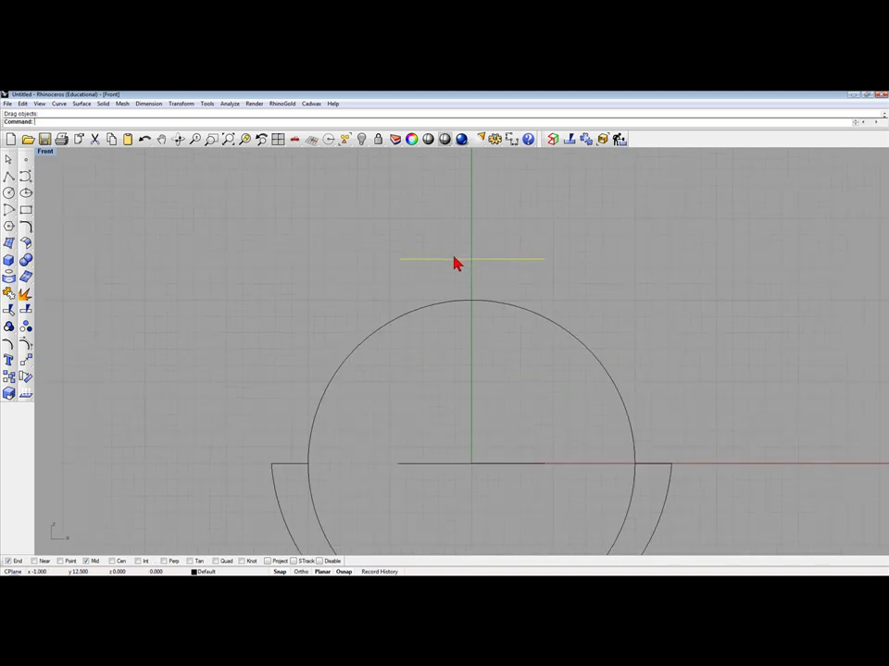
drag(453, 258, 453, 259)
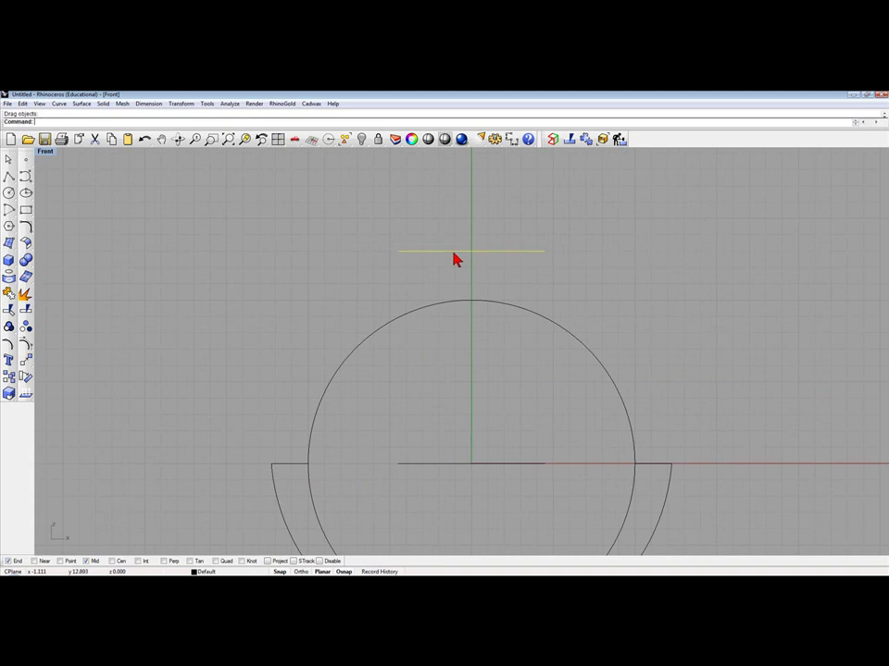
click(377, 141)
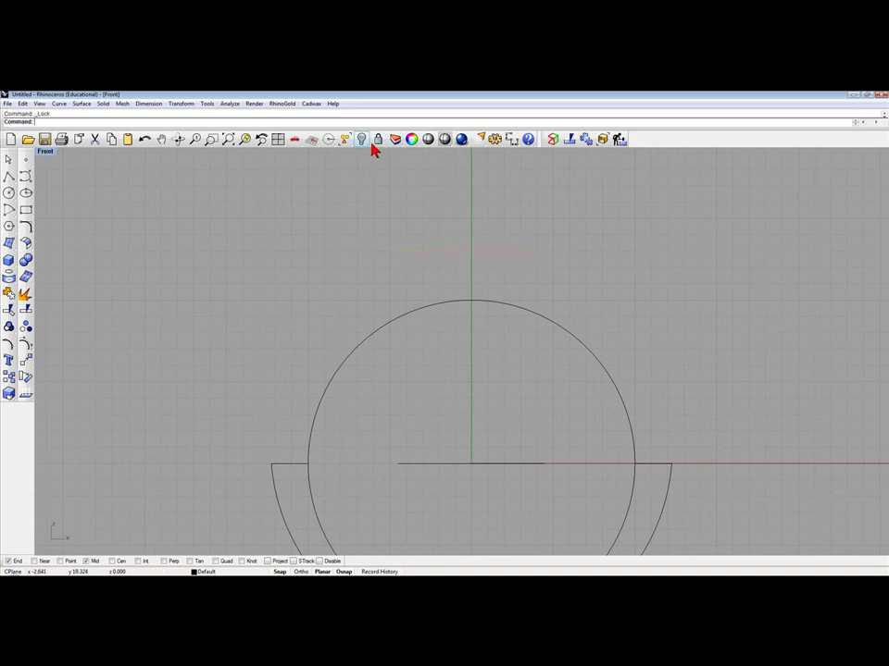
Step: Draw a vertical centre line in the Top view from 0,7.5 through the origin to below the chamfered outline
double_click(47, 152)
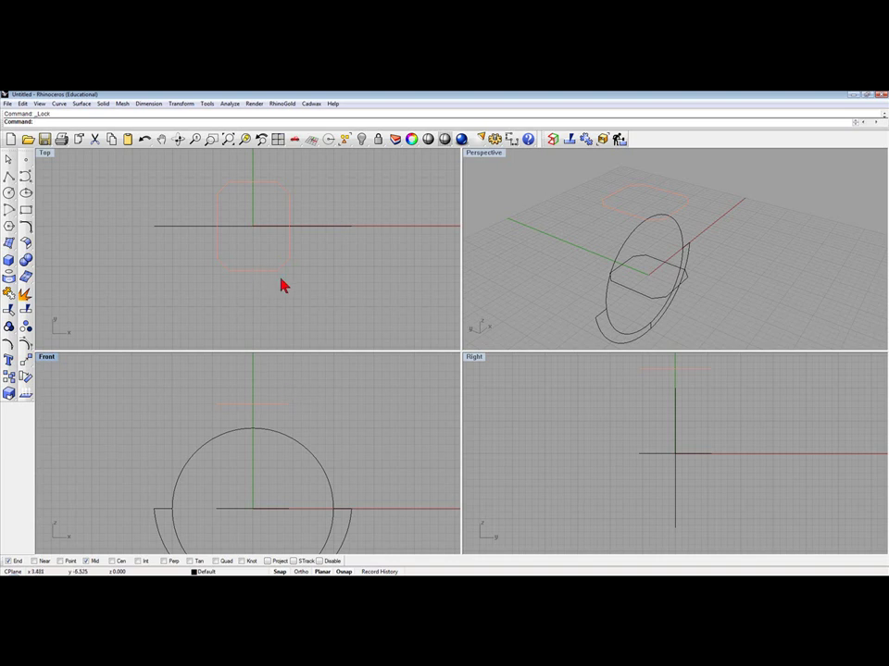
right_drag(282, 286, 303, 266)
scroll(639, 293, up, 3)
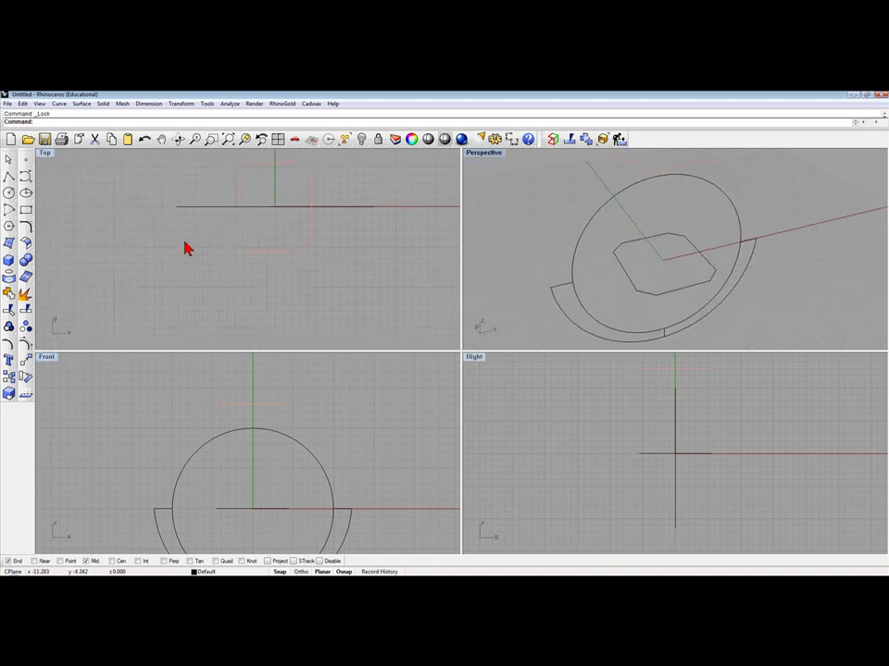
click(7, 165)
right_drag(264, 198, 250, 238)
click(11, 176)
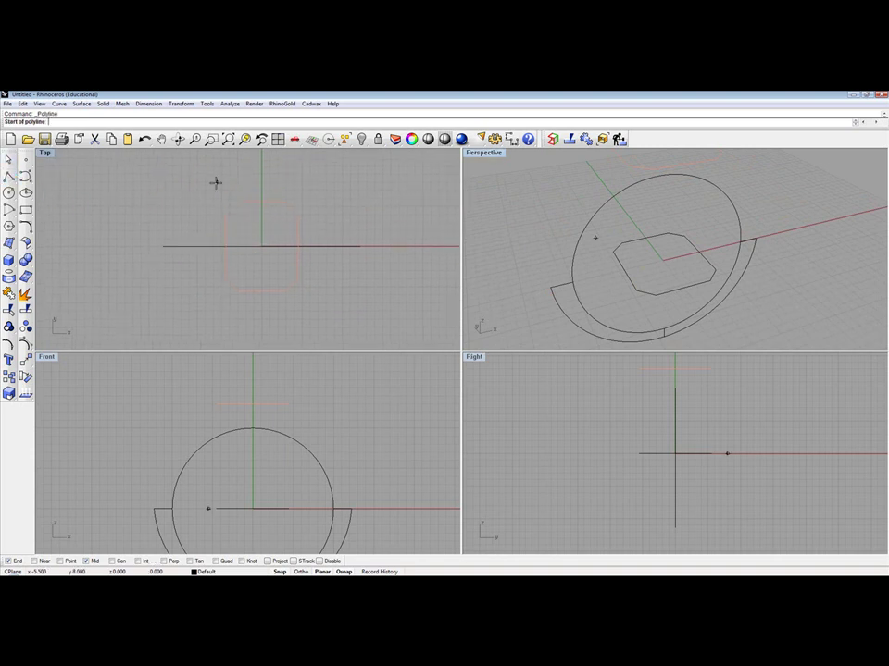
click(261, 186)
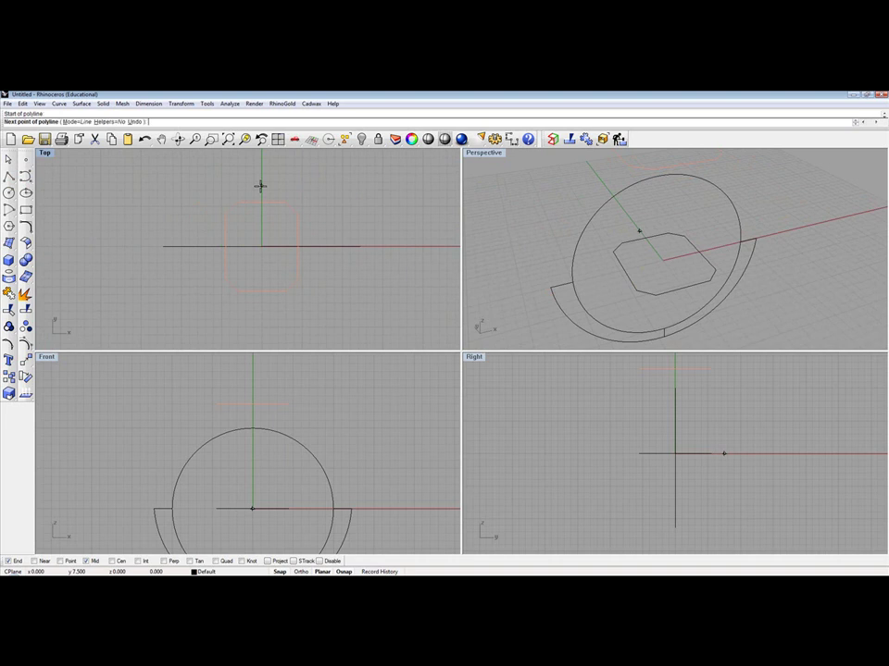
click(261, 322)
key(Return)
Step: Unlock the raised copy of the outline and hide it
right_click(377, 137)
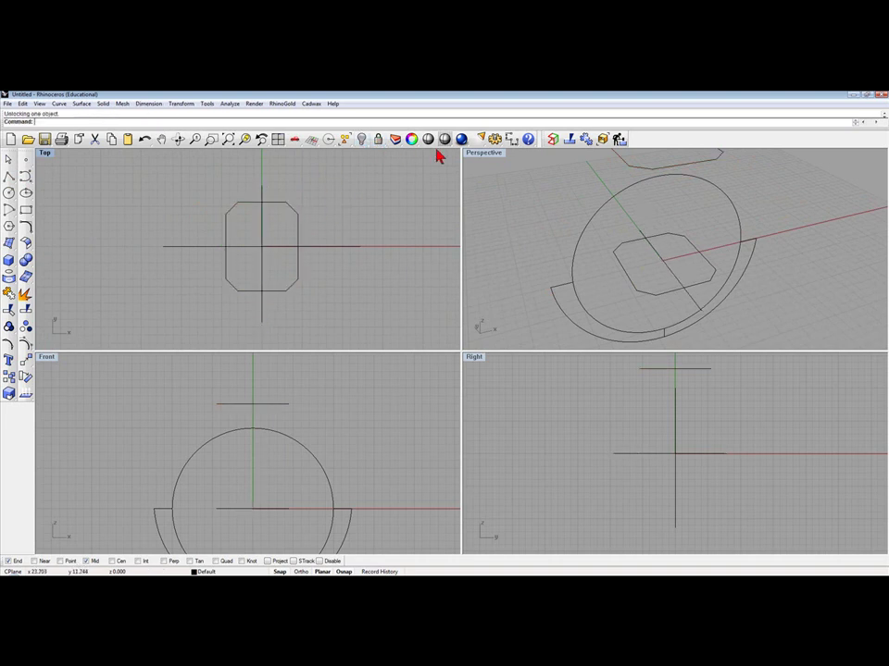
click(637, 170)
click(361, 138)
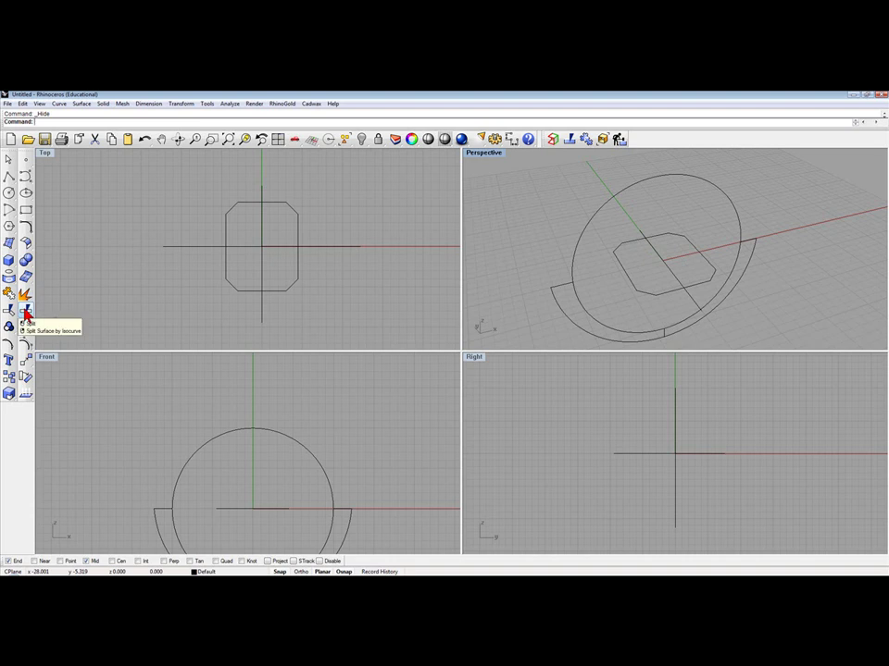
Step: Try splitting the centre line with the chamfered outline as the cutting object
click(25, 312)
click(657, 258)
key(Return)
click(674, 293)
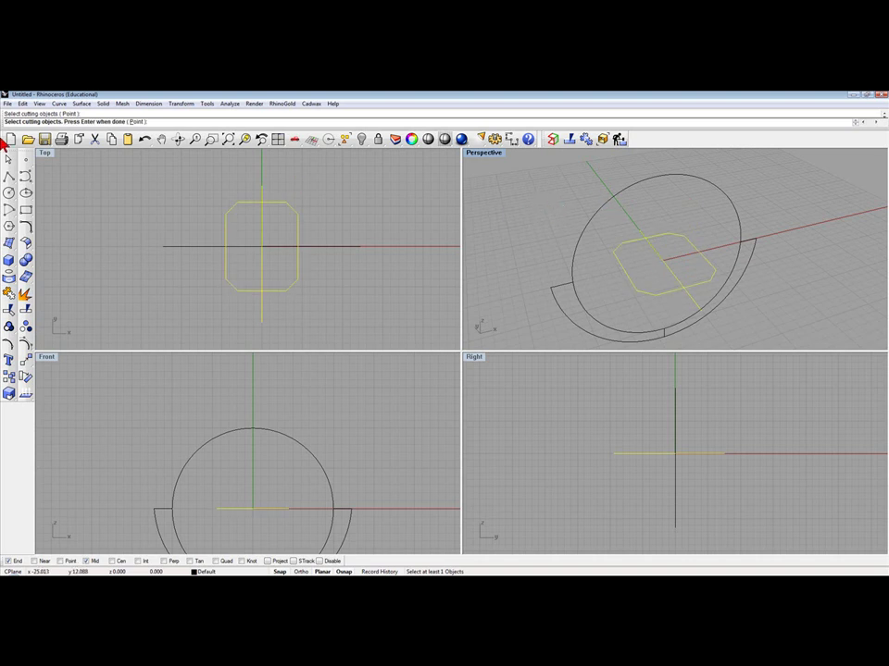
key(Return)
Step: Split the chamfered outline with the centre line as the cutting object, and delete the line
key(Return)
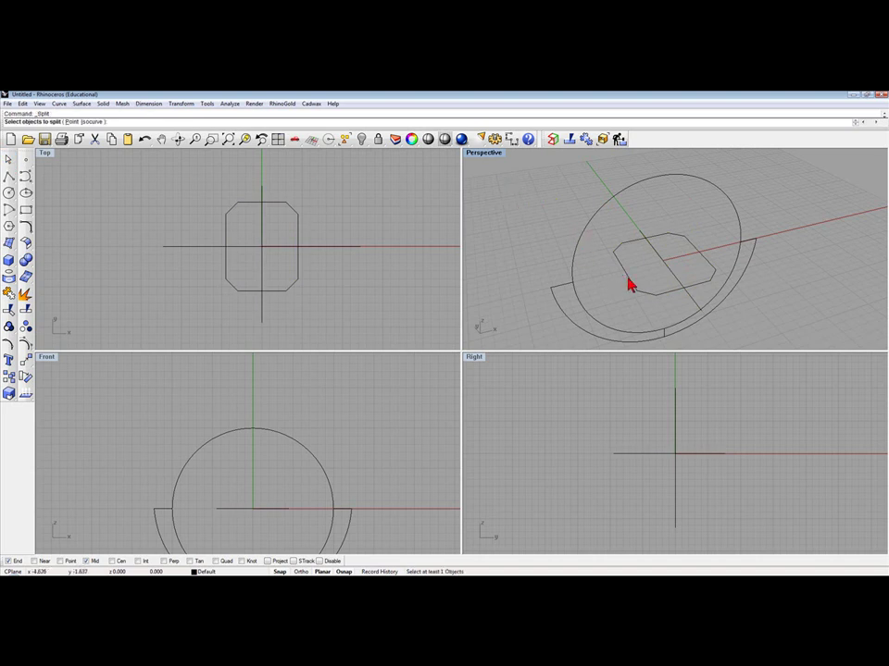
click(666, 294)
key(Return)
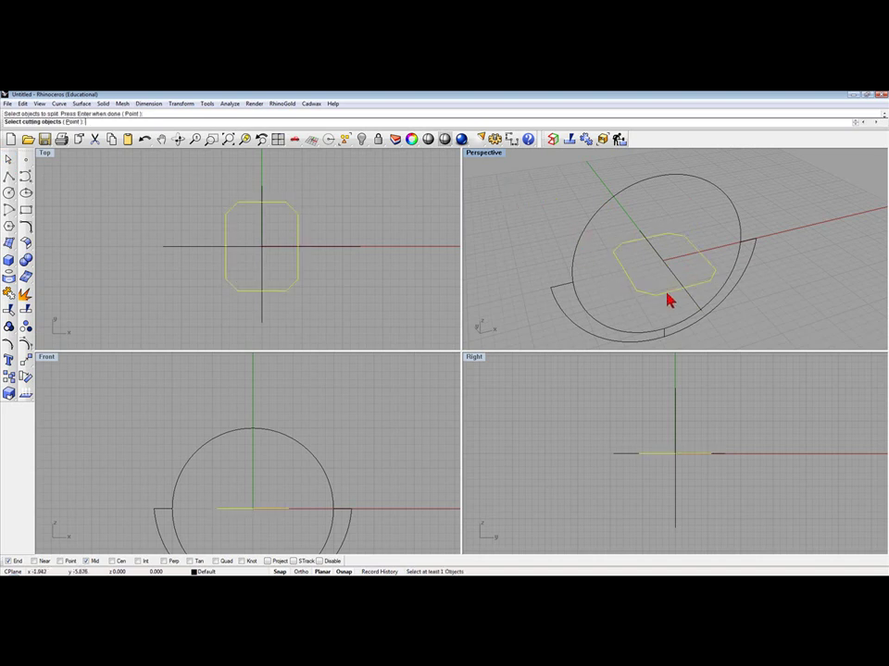
click(663, 269)
key(Return)
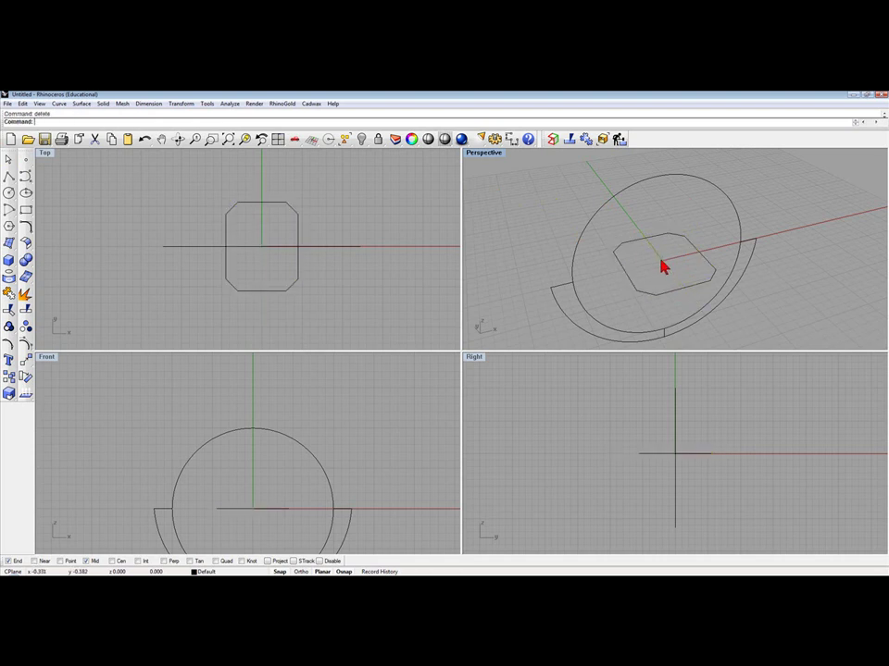
Step: Cut away the right half of the split outline
click(670, 293)
key(Escape)
click(696, 252)
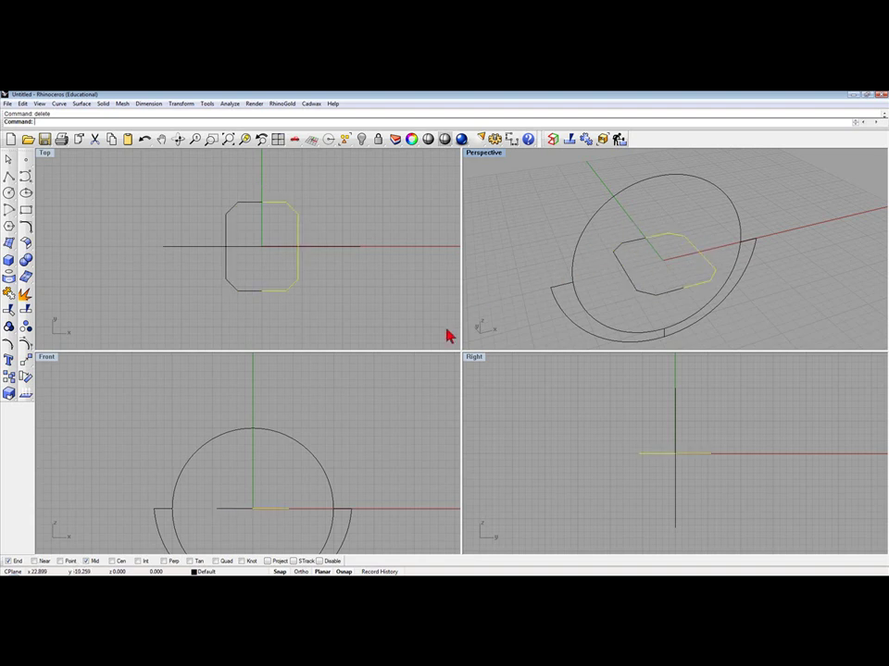
click(93, 139)
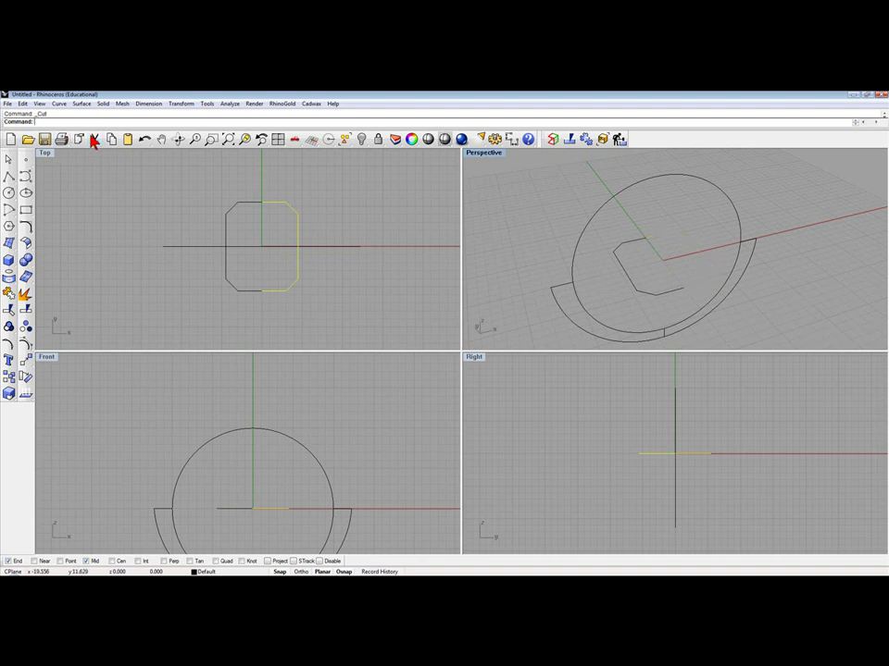
Step: Trim away the upper part of the half outline in the Top view, using the circle as the cutting object
click(225, 260)
click(154, 220)
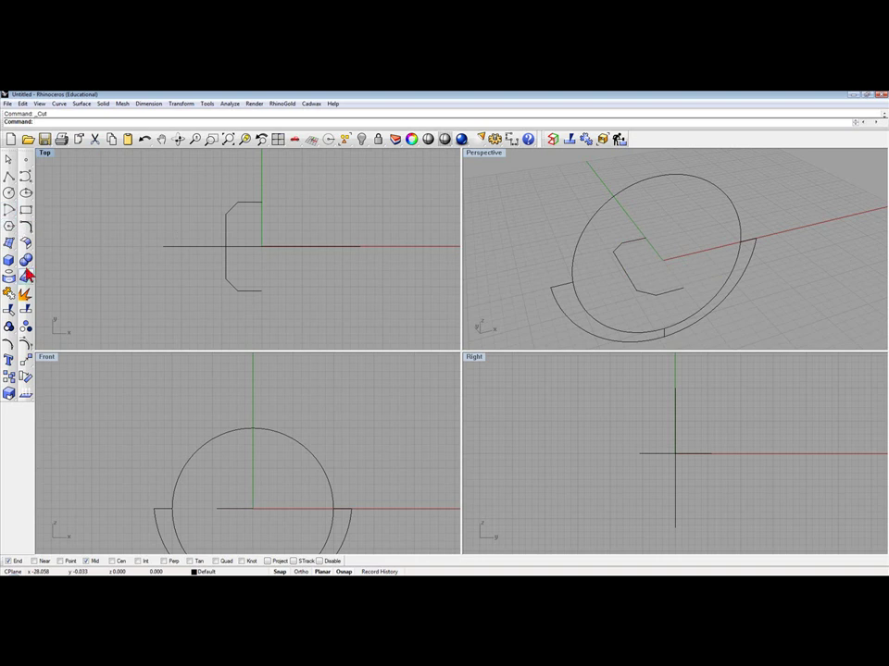
click(11, 312)
click(196, 251)
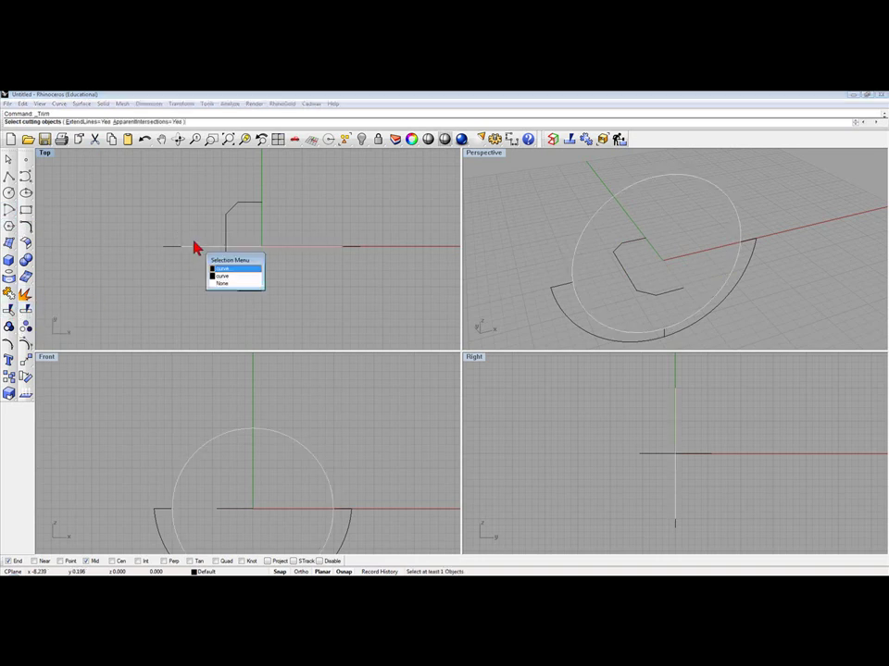
click(223, 270)
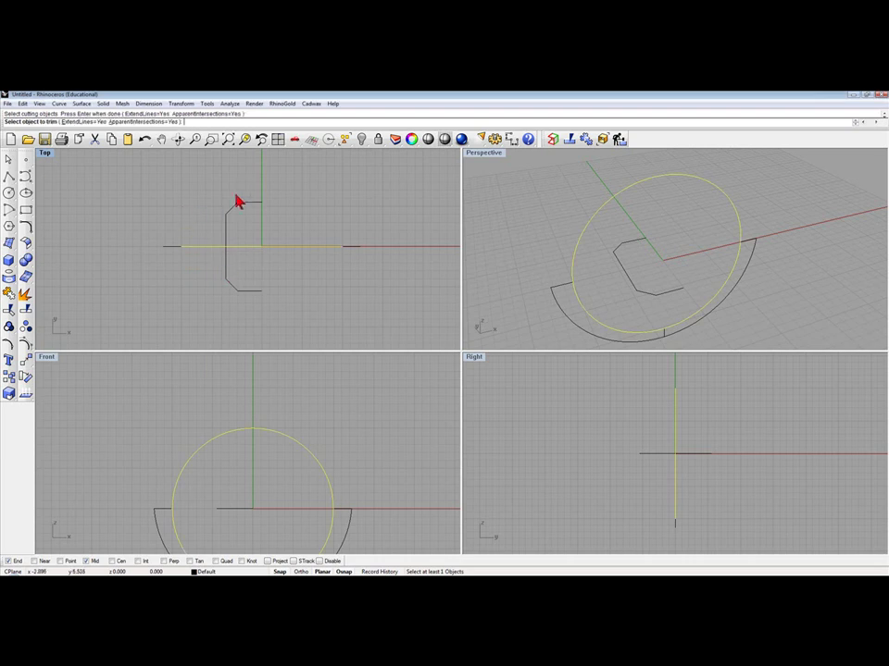
key(Return)
click(218, 234)
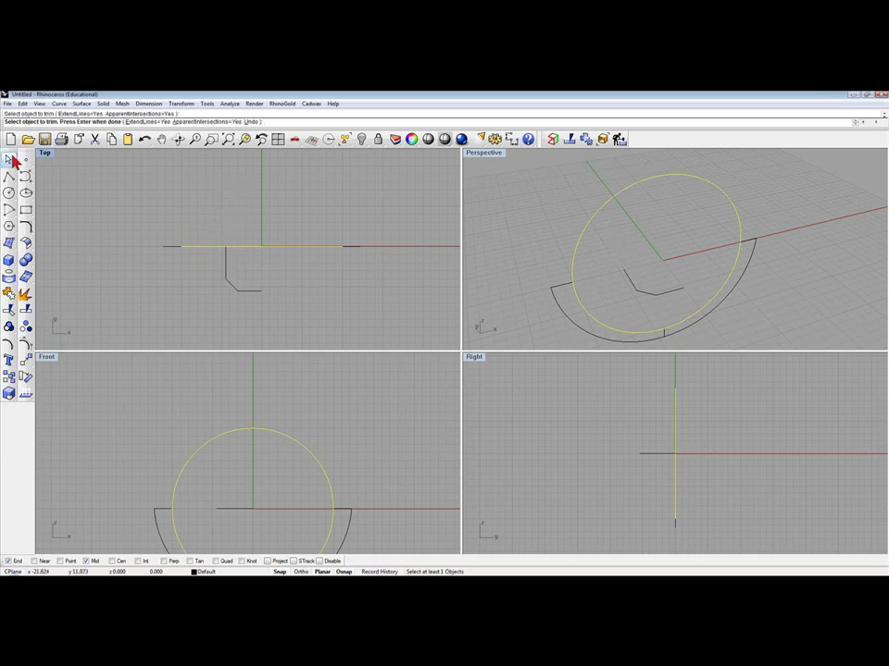
click(9, 161)
Step: With grid snap off and Ortho on, draw a short vertical line downward in the Top view from the outer arc's left end
right_drag(655, 292, 651, 325)
scroll(224, 264, up, 2)
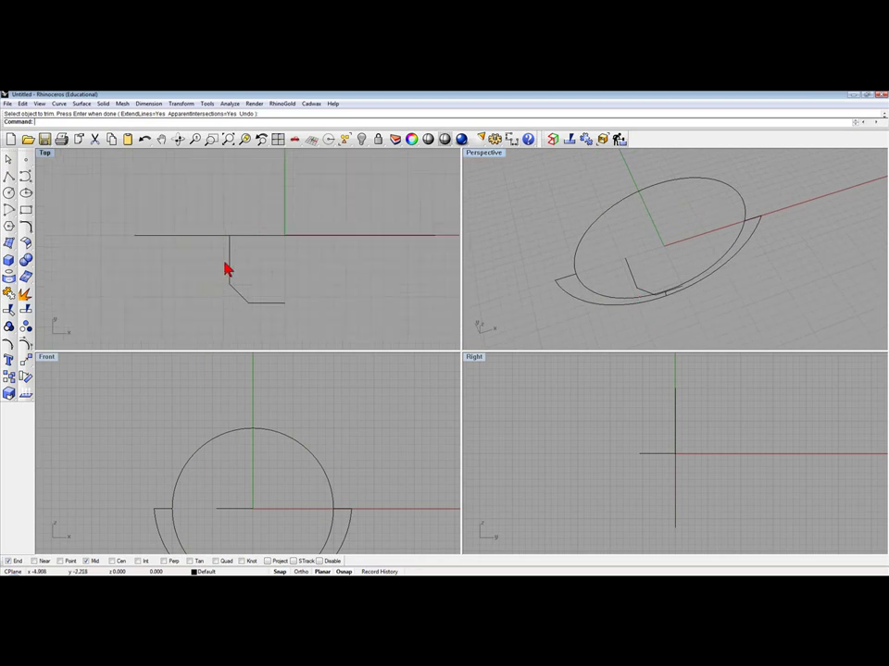
right_drag(236, 254, 279, 260)
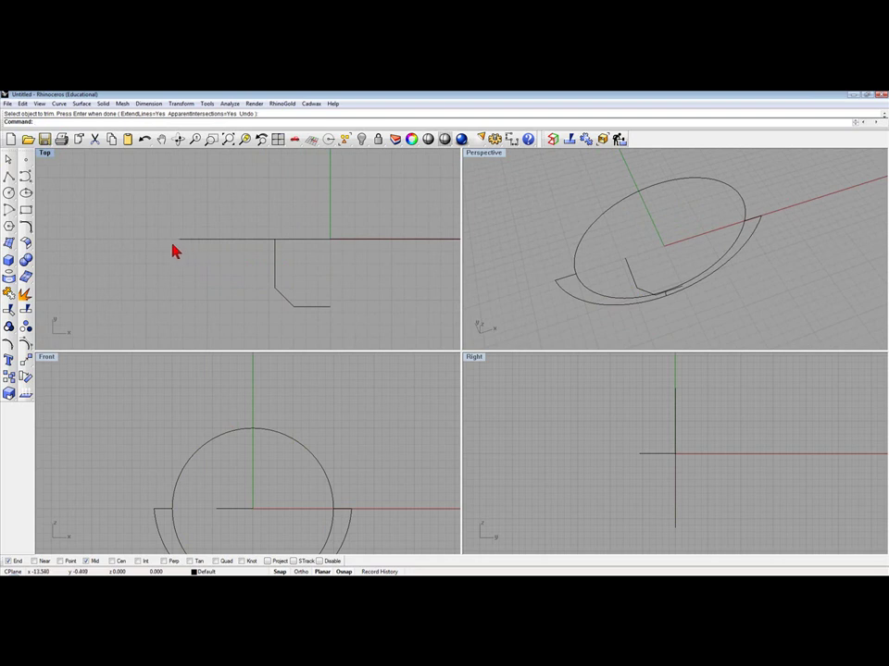
click(9, 179)
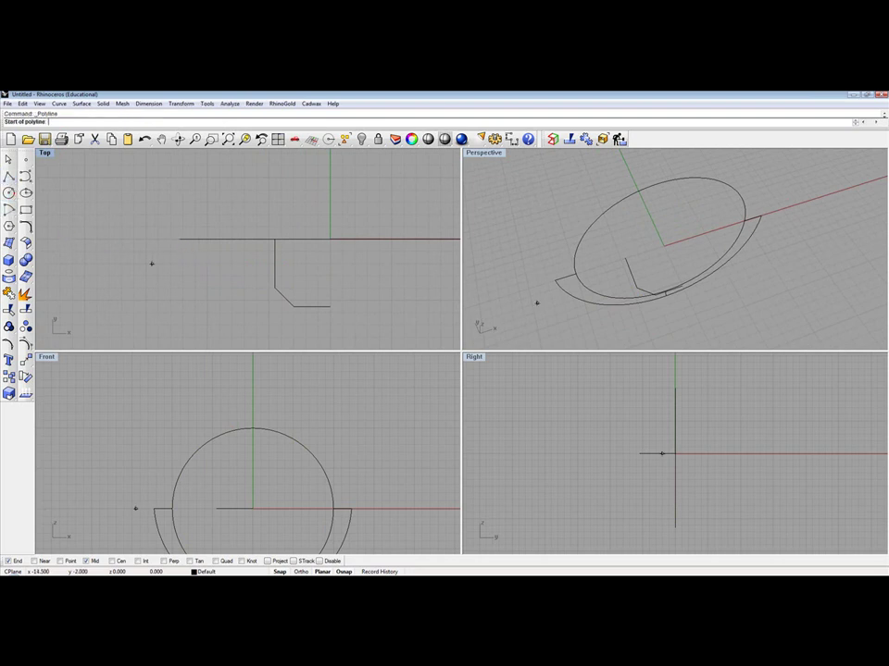
click(179, 239)
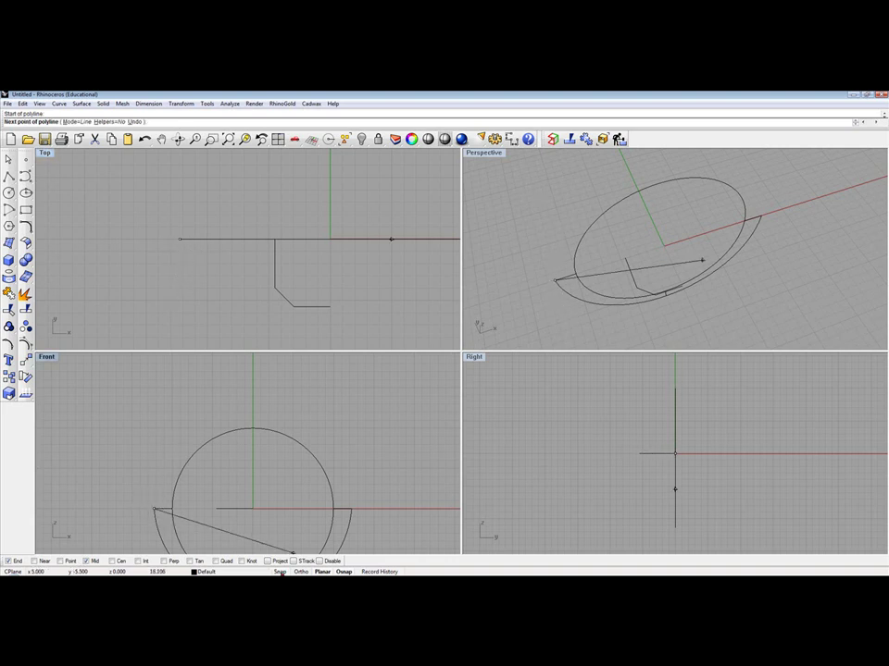
key(F8)
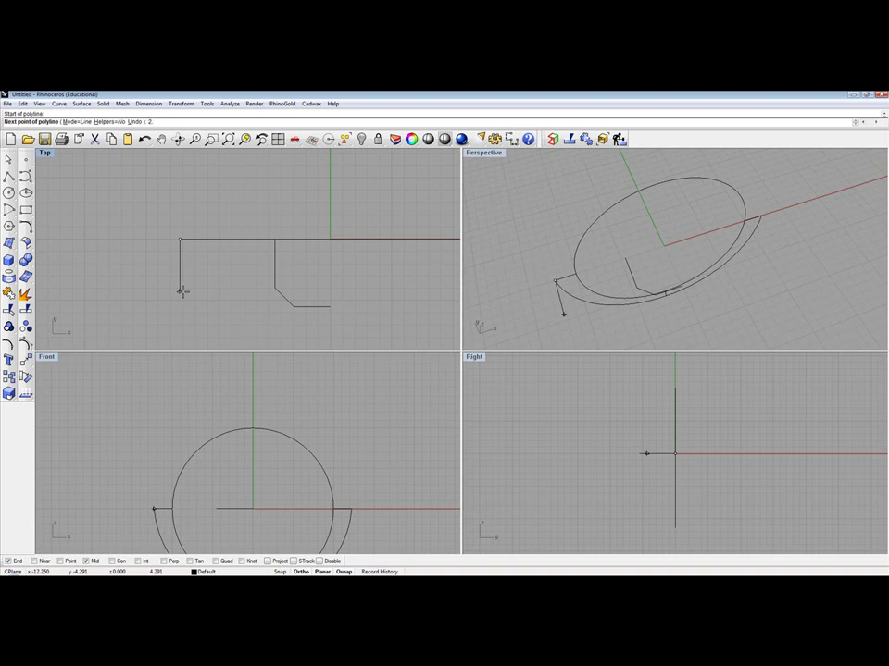
key(Return)
click(182, 291)
key(Return)
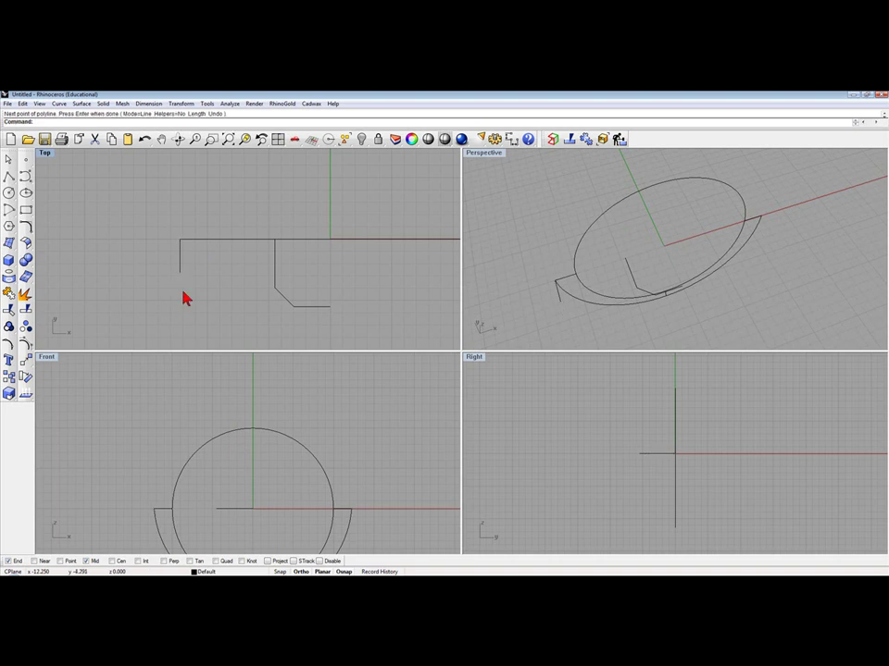
Step: Draw a straight line from the short vertical line's lower end to the upper corner of the outline's chamfer
click(9, 177)
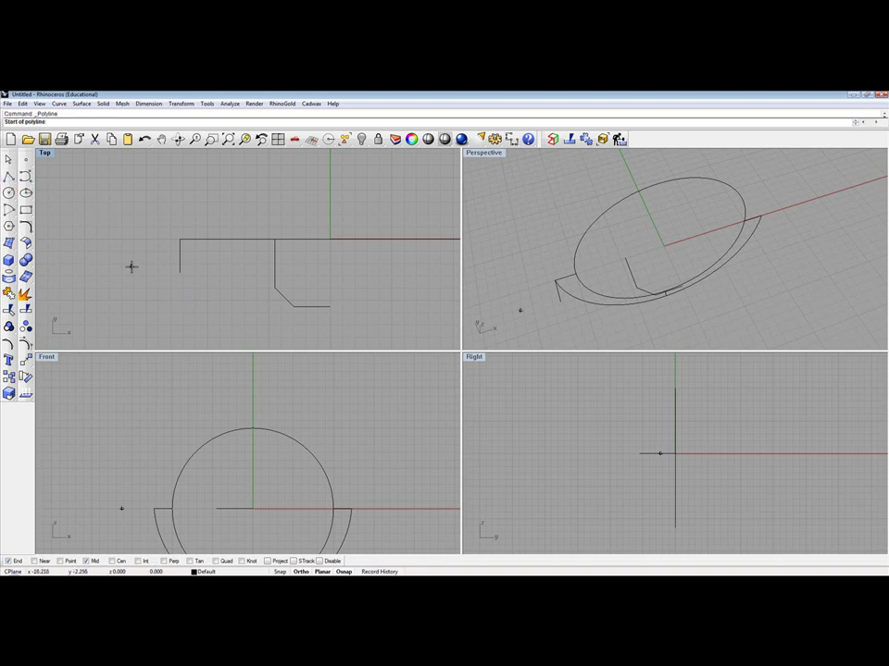
click(180, 272)
click(270, 289)
key(Return)
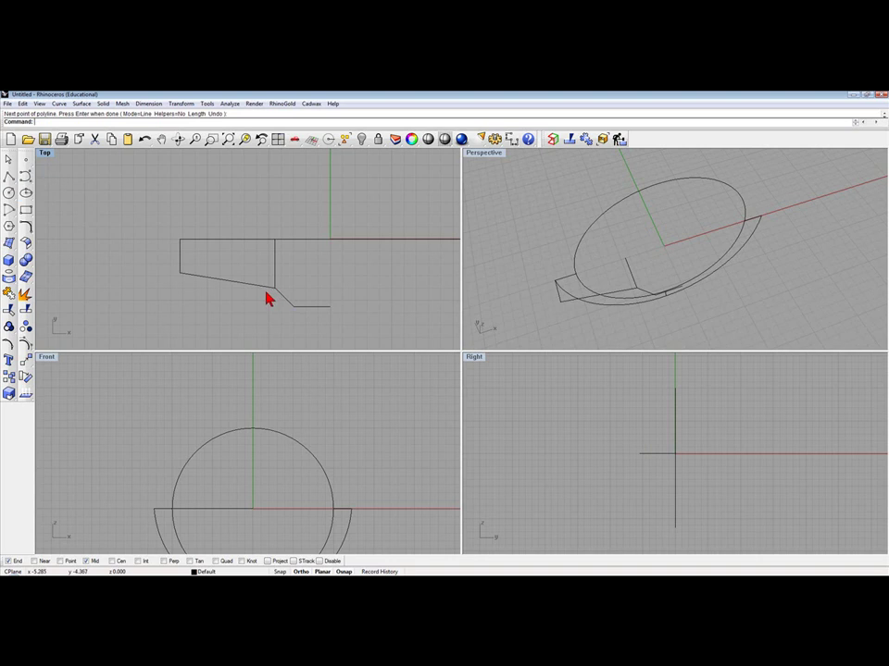
Step: Change the sloping line's degree to 3 and select its three left control points
click(233, 289)
click(28, 227)
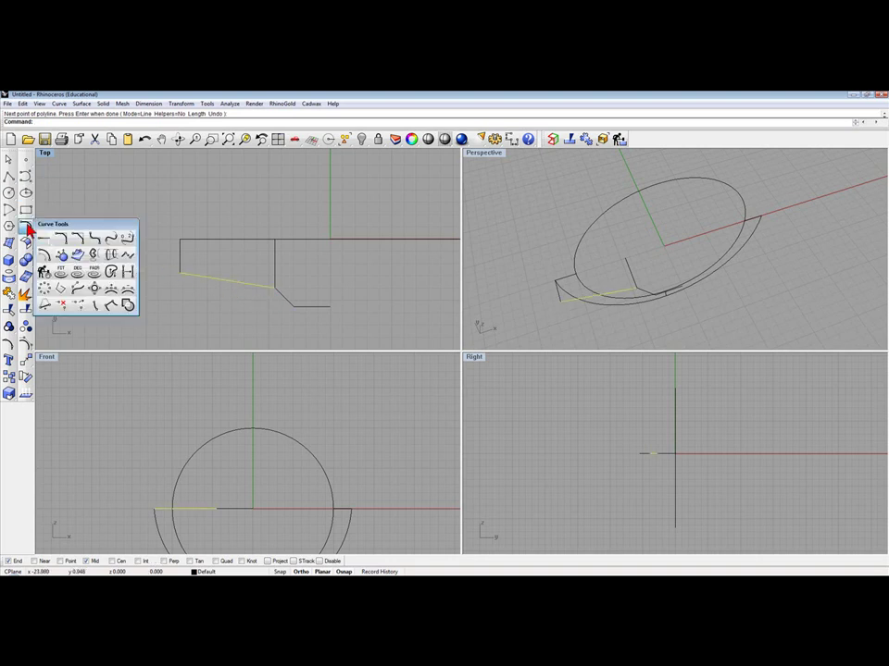
click(78, 274)
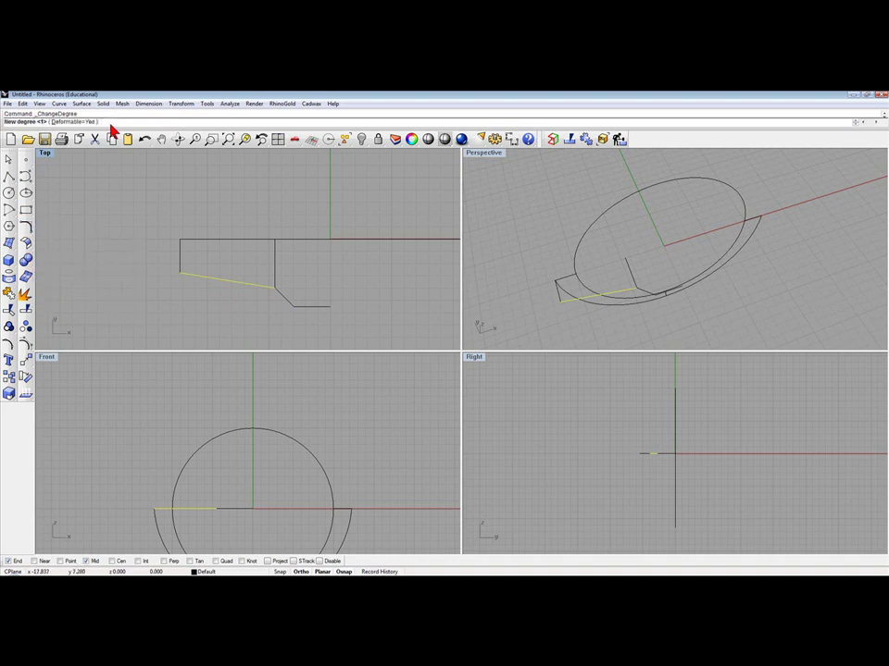
text(3)
key(Return)
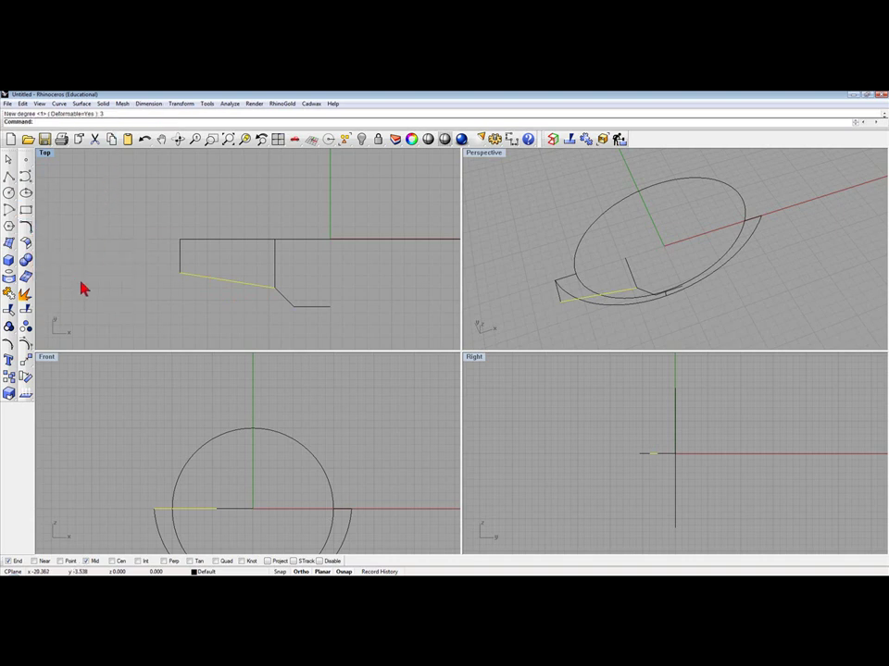
click(26, 328)
scroll(157, 274, up, 1)
drag(141, 242, 281, 304)
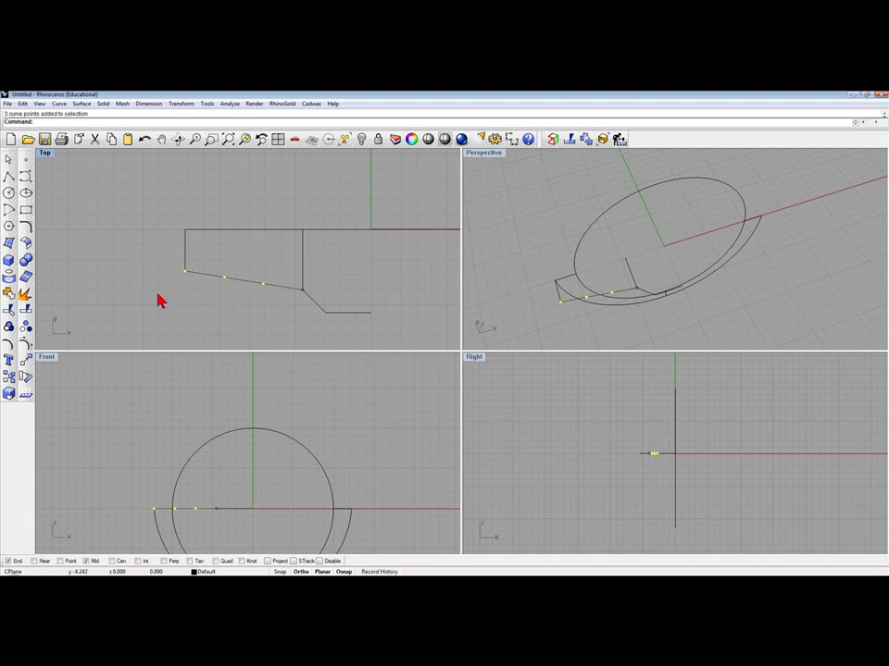
Step: Try aligning the selected control points in X only with Set Points
click(29, 362)
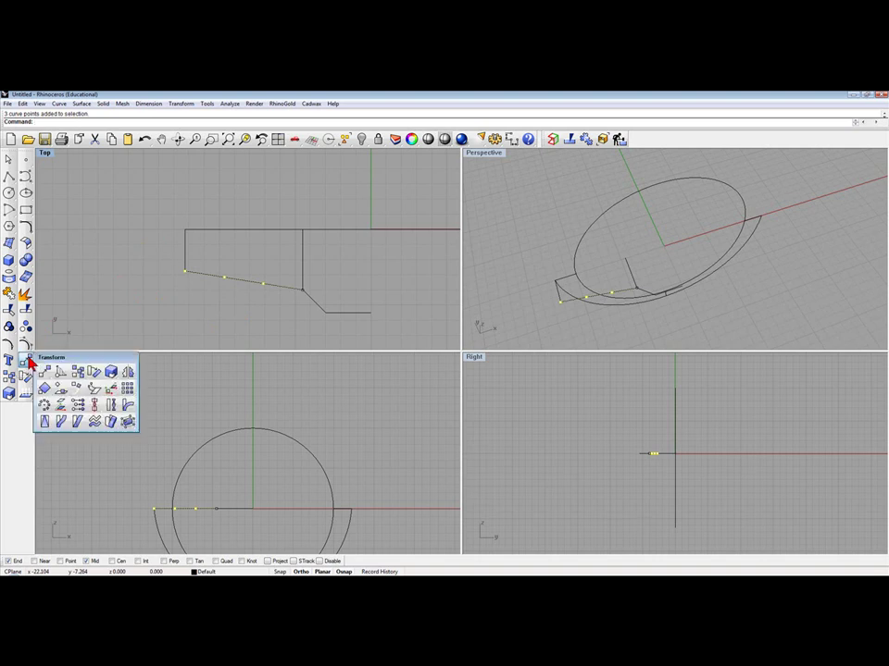
click(80, 407)
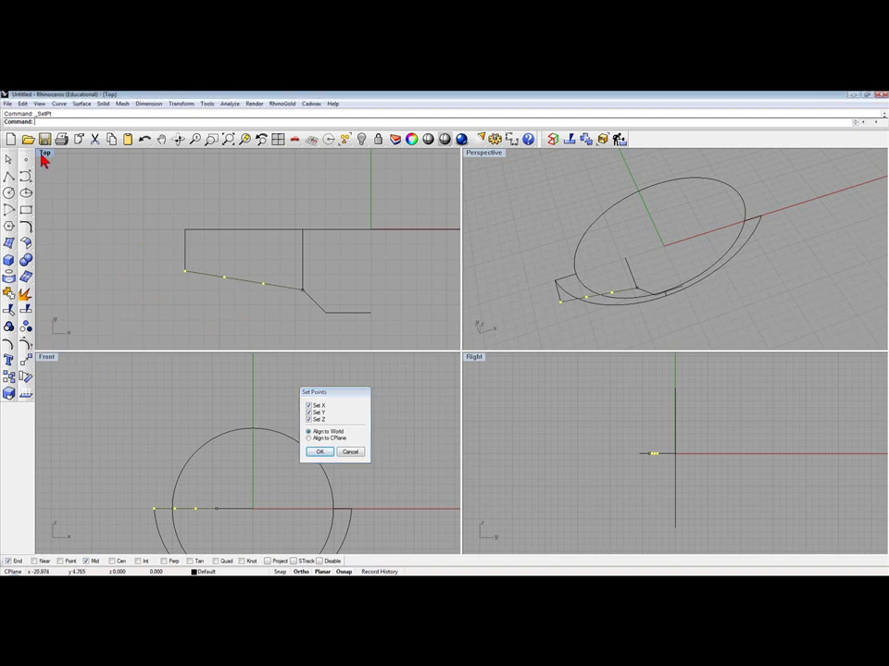
double_click(42, 153)
drag(355, 396, 218, 353)
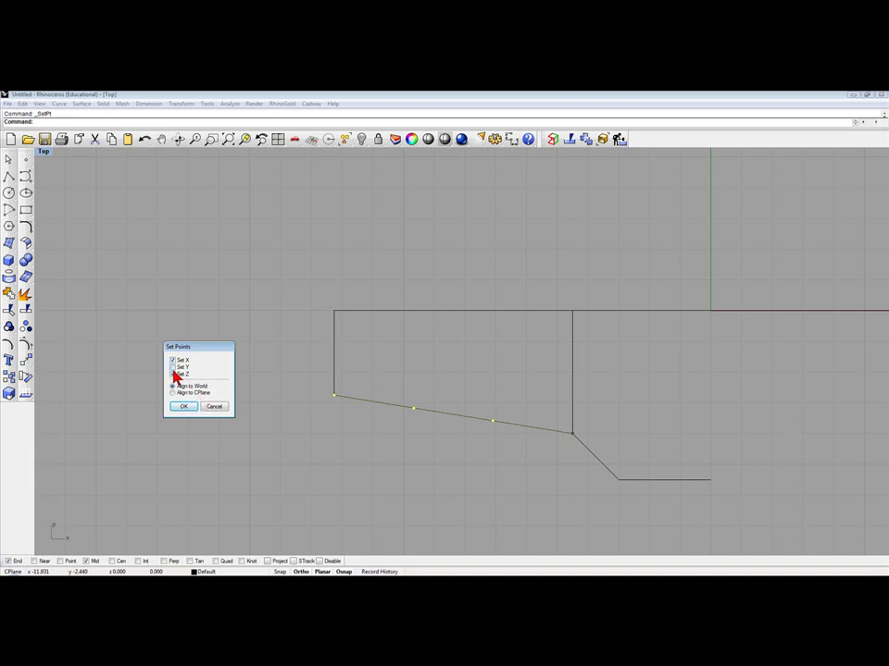
click(186, 407)
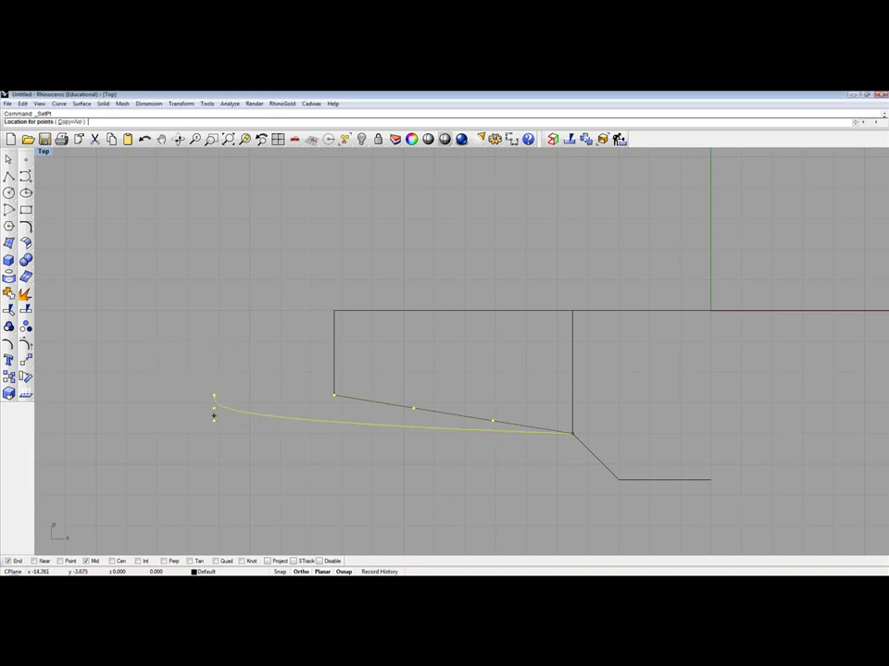
click(262, 398)
Step: Align the selected control points in Y only with the short vertical line's lower end, and turn the control points off
right_click(264, 398)
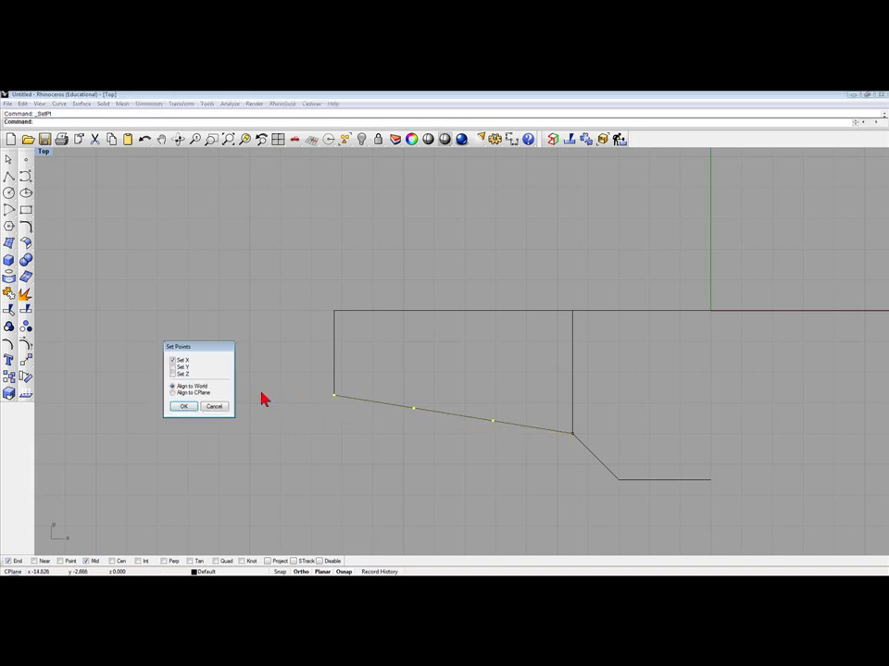
click(173, 367)
click(185, 407)
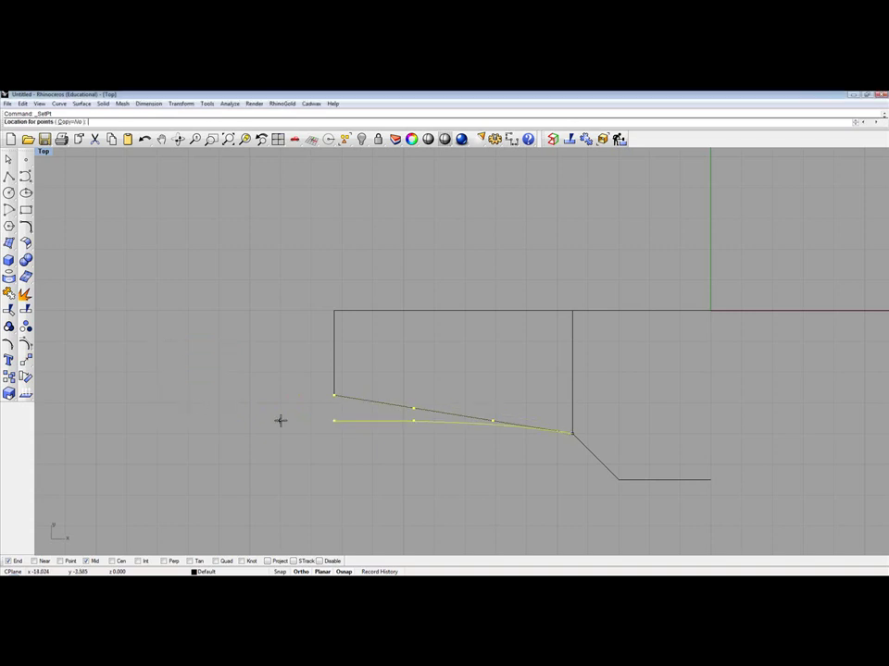
click(334, 399)
right_drag(333, 401, 208, 363)
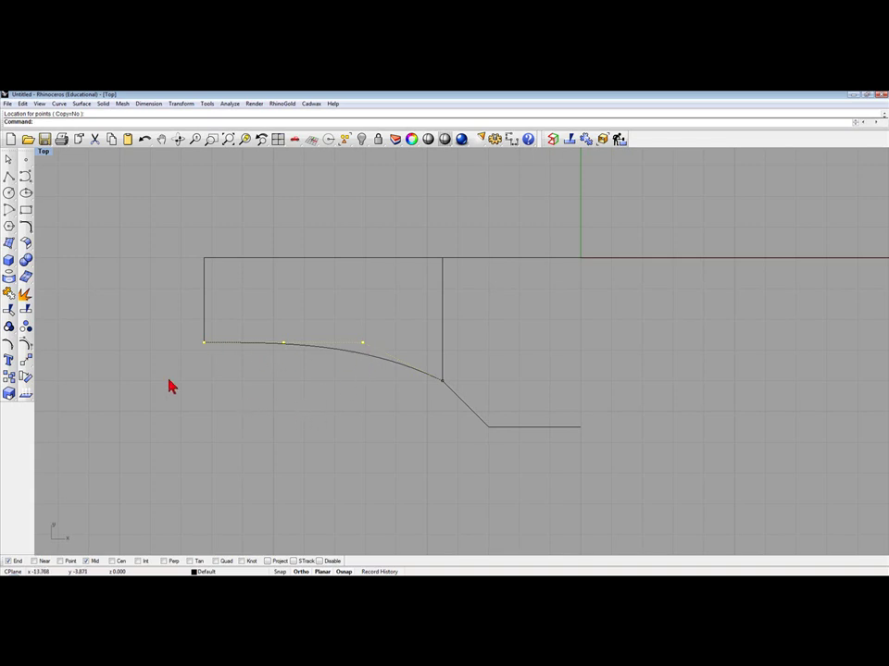
right_click(16, 256)
scroll(404, 410, down, 2)
scroll(404, 410, down, 4)
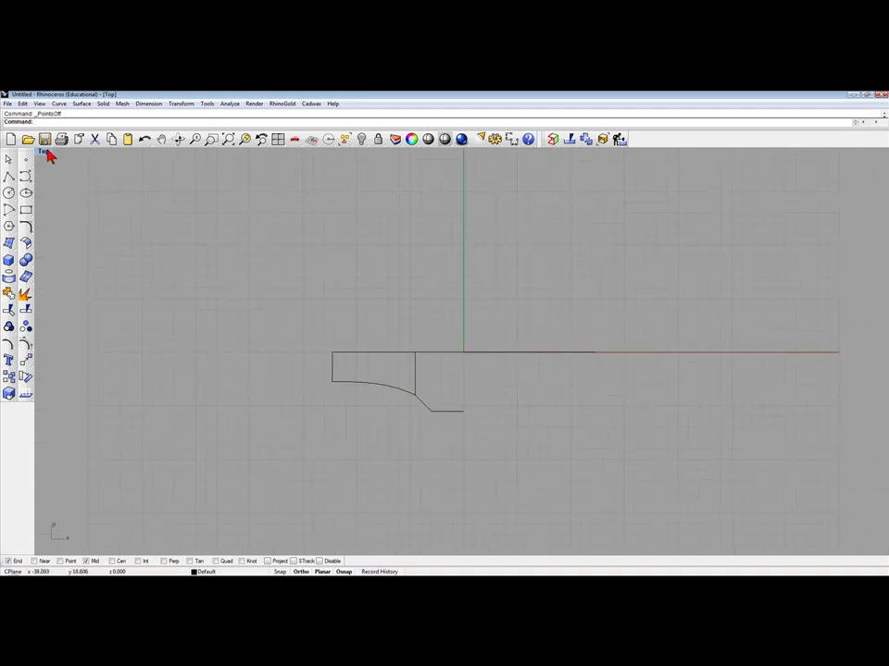
double_click(43, 153)
right_drag(518, 250, 611, 234)
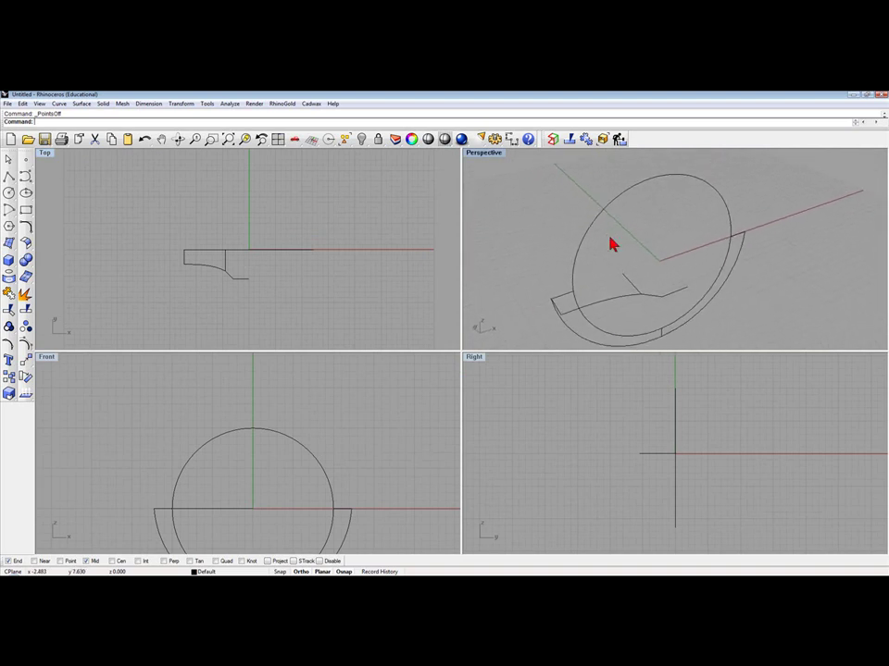
click(570, 317)
click(648, 298)
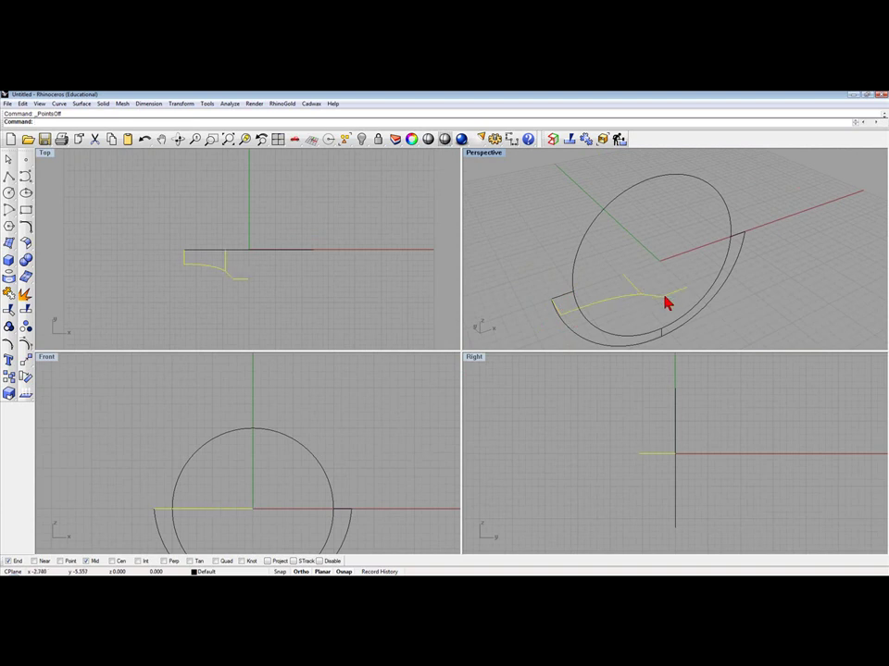
key(Escape)
scroll(641, 298, up, 3)
click(635, 309)
click(657, 305)
key(Escape)
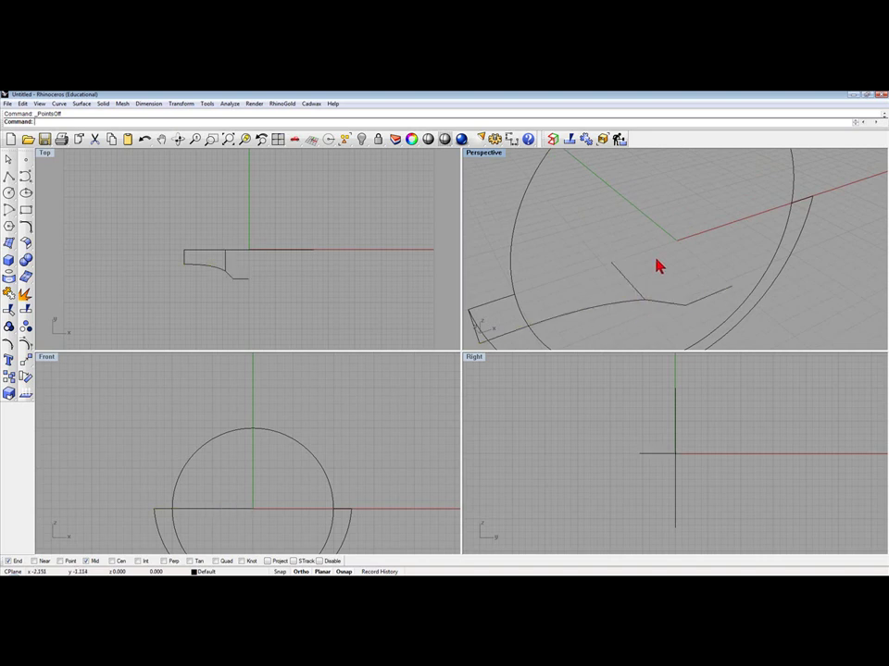
Step: Explode the trimmed chamfered outline into separate segments
click(635, 296)
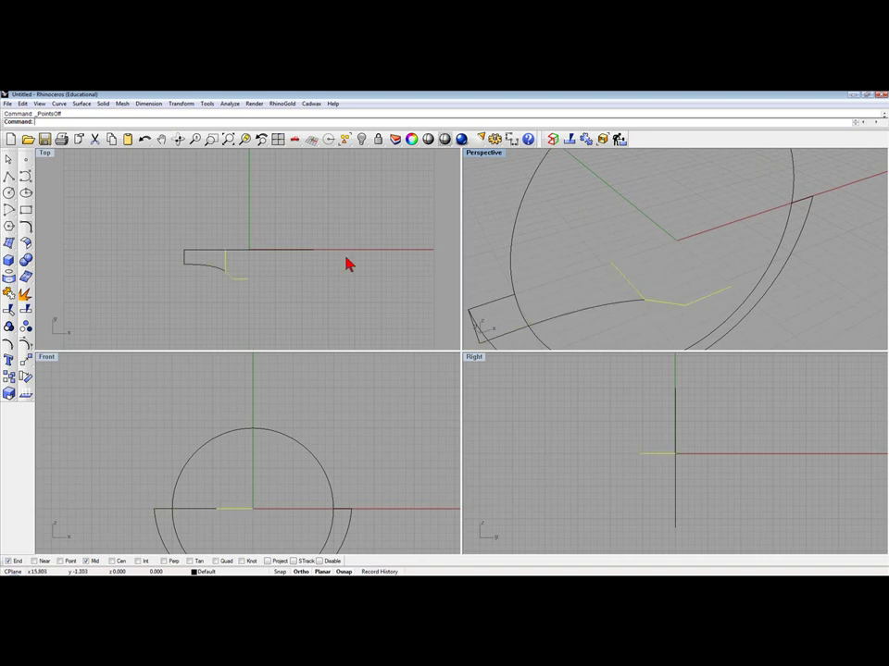
click(25, 293)
key(Escape)
Step: Join the short end line, the curved line, the chamfer and the lower straight segment into one open curve
right_drag(484, 319, 542, 268)
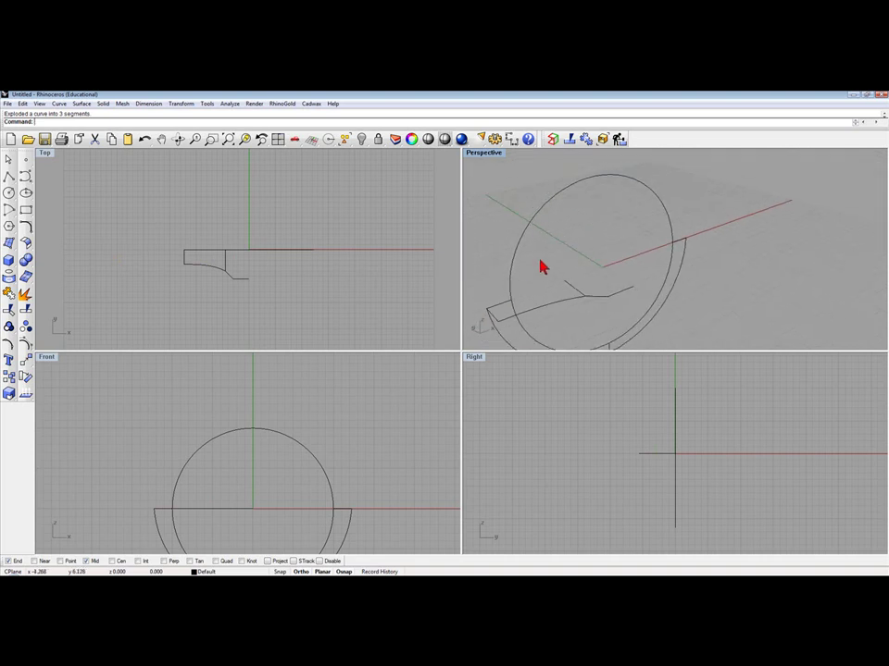
click(492, 322)
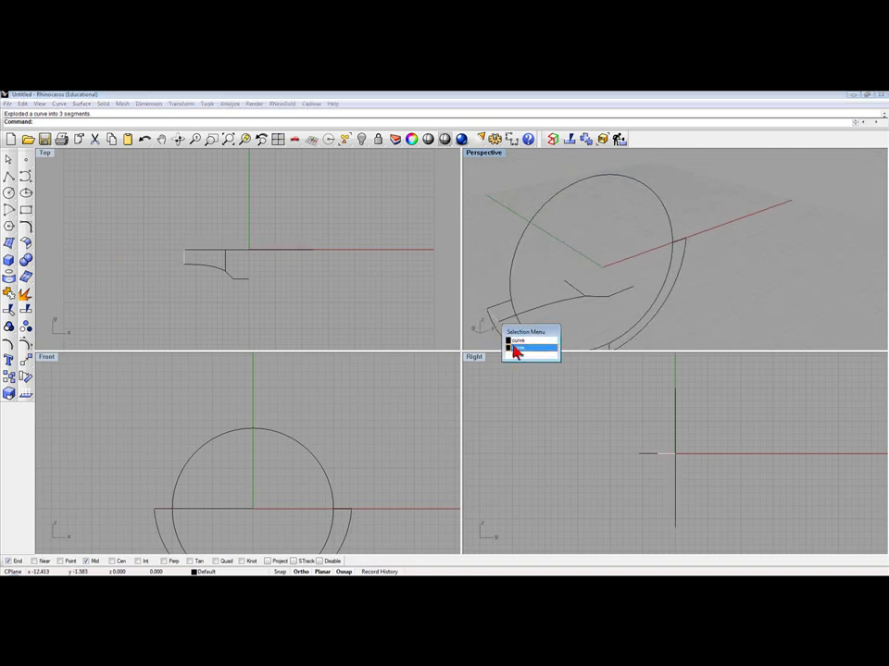
click(517, 348)
drag(597, 306, 627, 305)
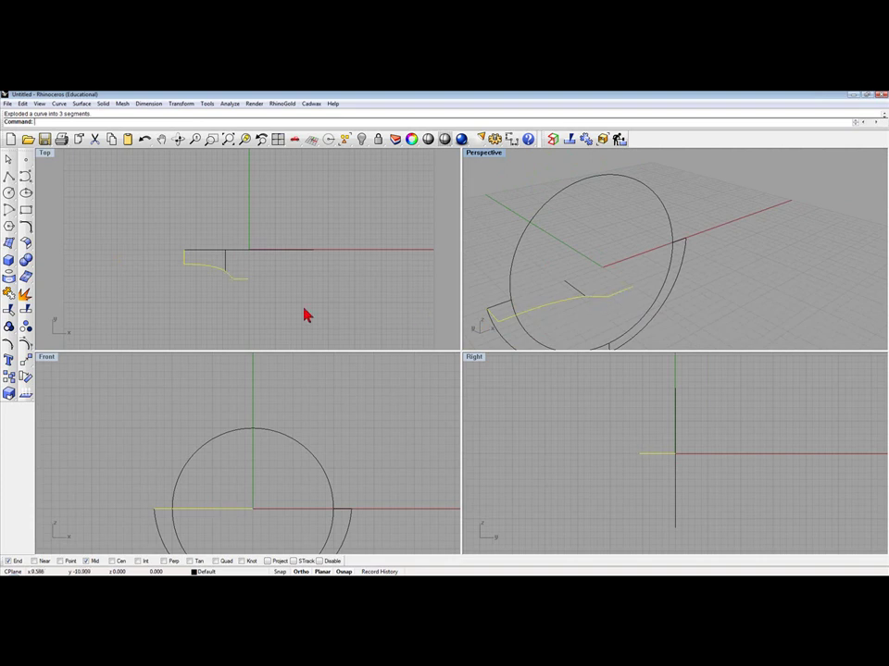
click(9, 295)
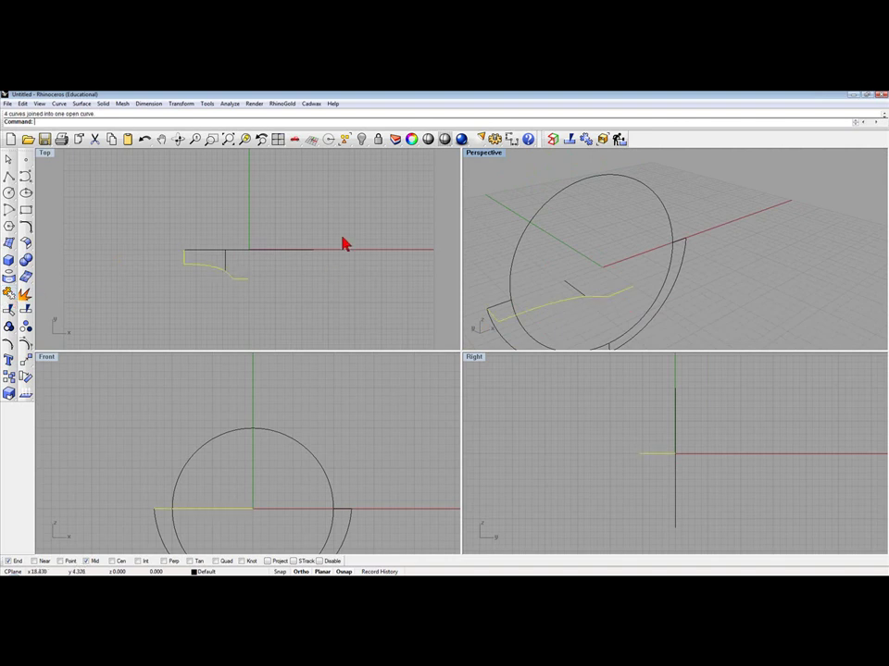
click(361, 213)
Step: Show the hidden raised outline again and maximise the Perspective view
scroll(325, 195, down, 3)
click(361, 141)
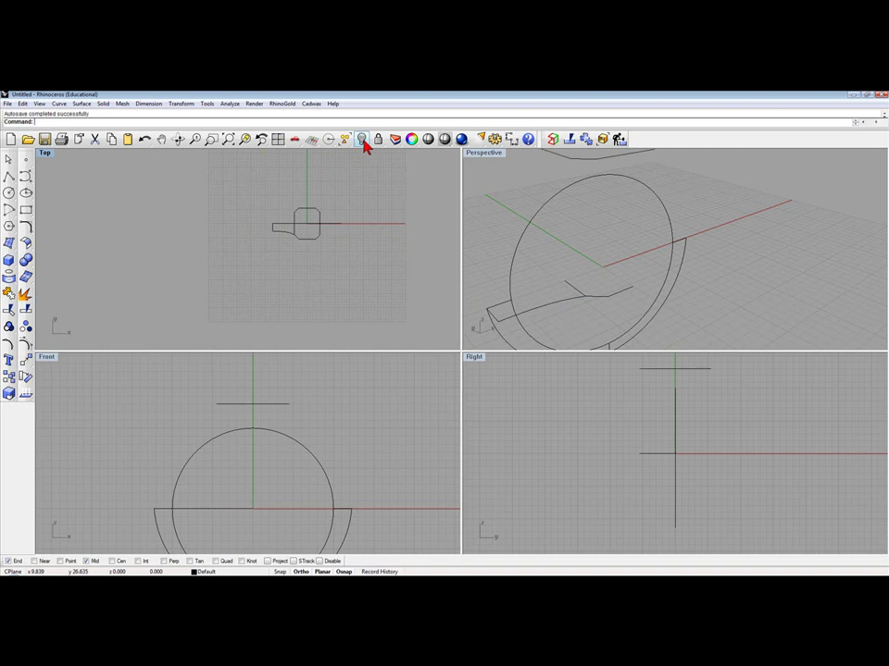
scroll(563, 217, down, 3)
double_click(485, 155)
Step: Extend the outer arc's free end with a smooth extension up to the midpoint of the raised outline's short side
right_drag(445, 276, 416, 293)
right_drag(195, 282, 196, 240)
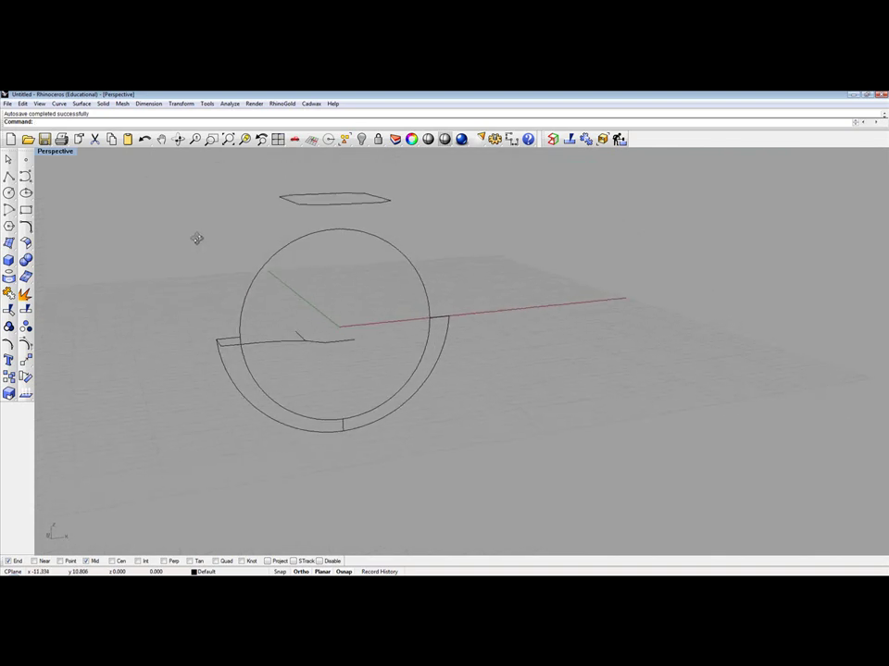
click(26, 227)
click(47, 240)
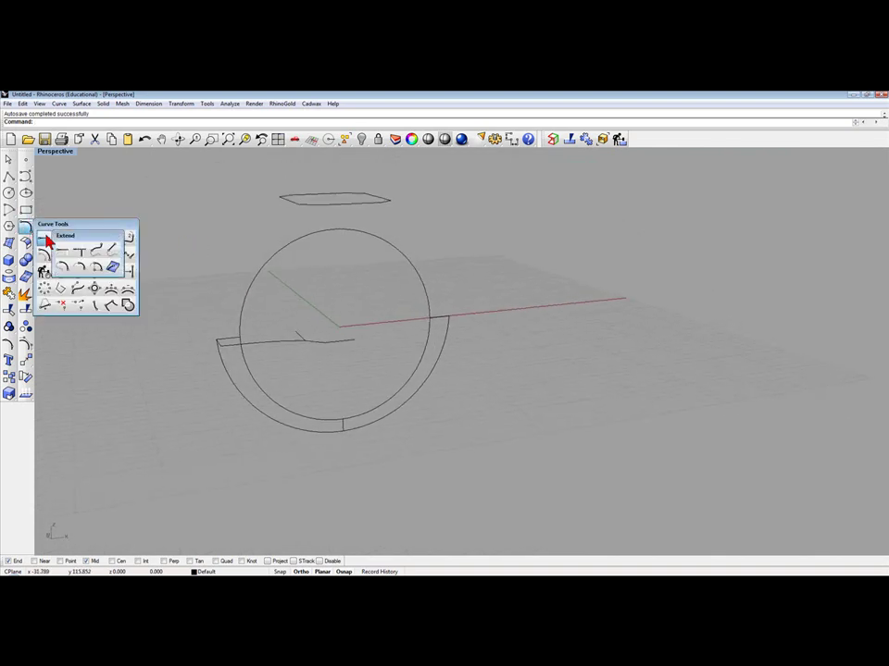
click(97, 253)
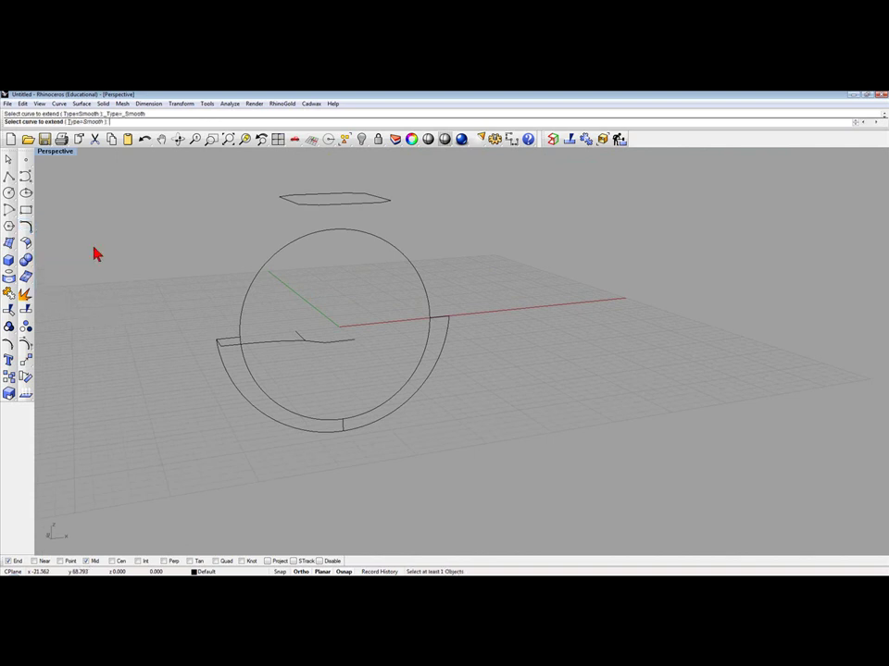
click(216, 346)
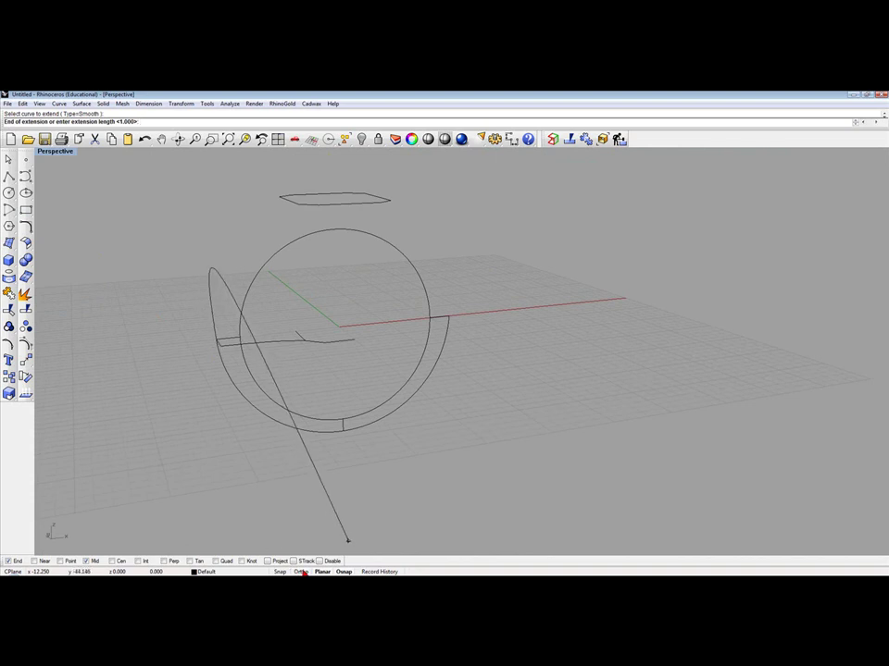
right_drag(238, 288, 253, 273)
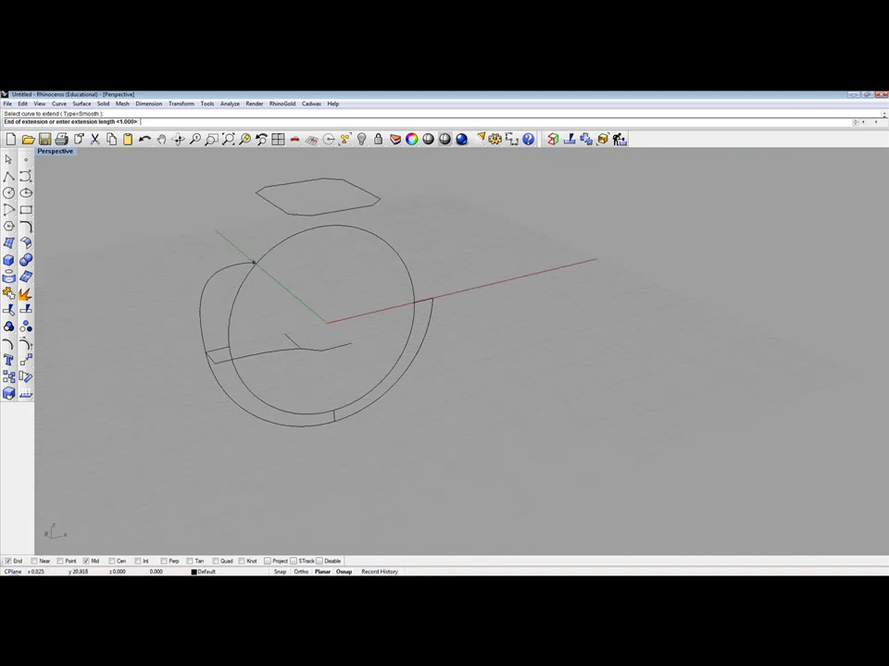
scroll(268, 222, up, 2)
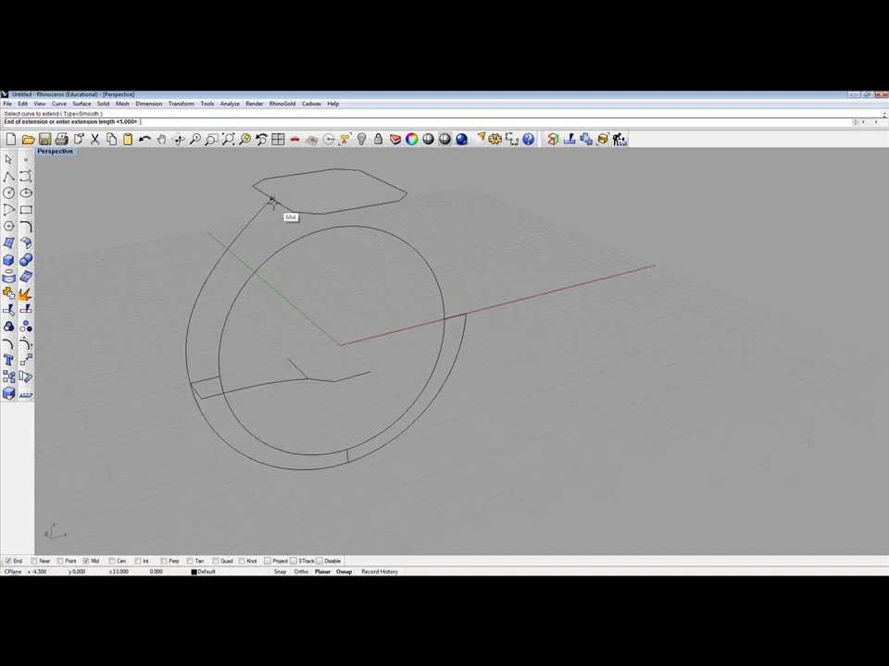
click(271, 200)
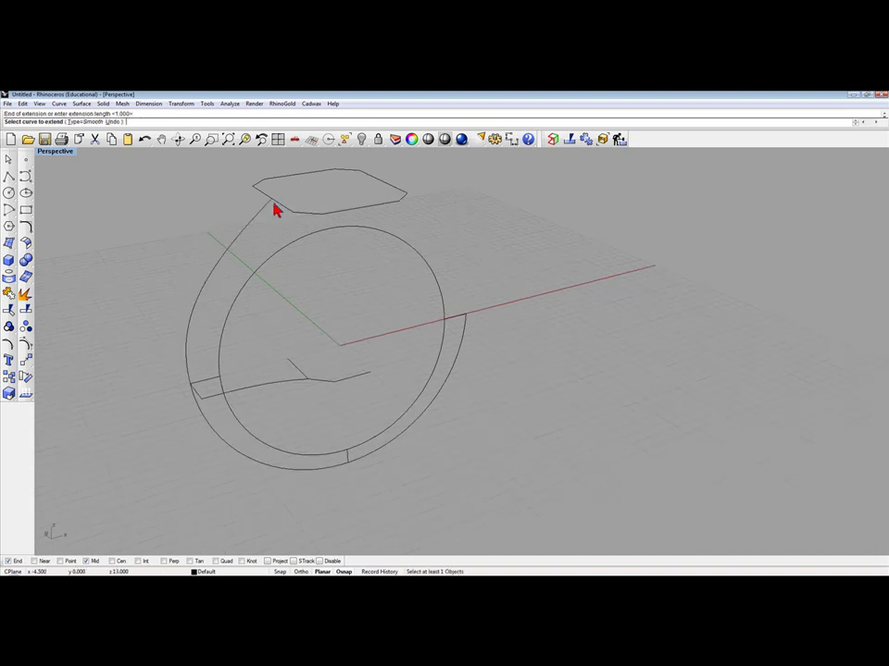
double_click(53, 153)
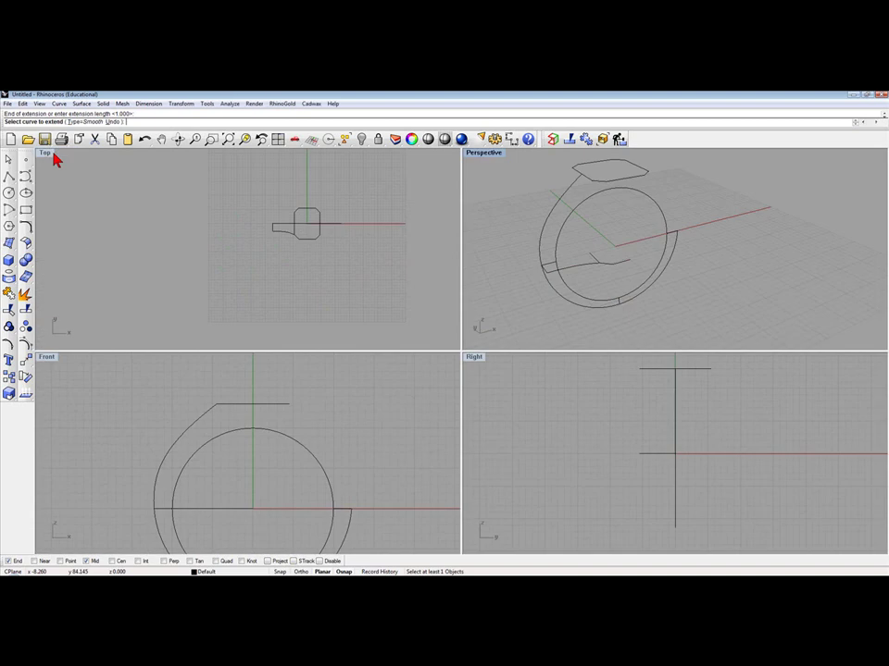
click(191, 428)
key(Escape)
Step: Turn on the control points of the extended outer arc in the maximised Front view
click(190, 432)
scroll(287, 438, down, 4)
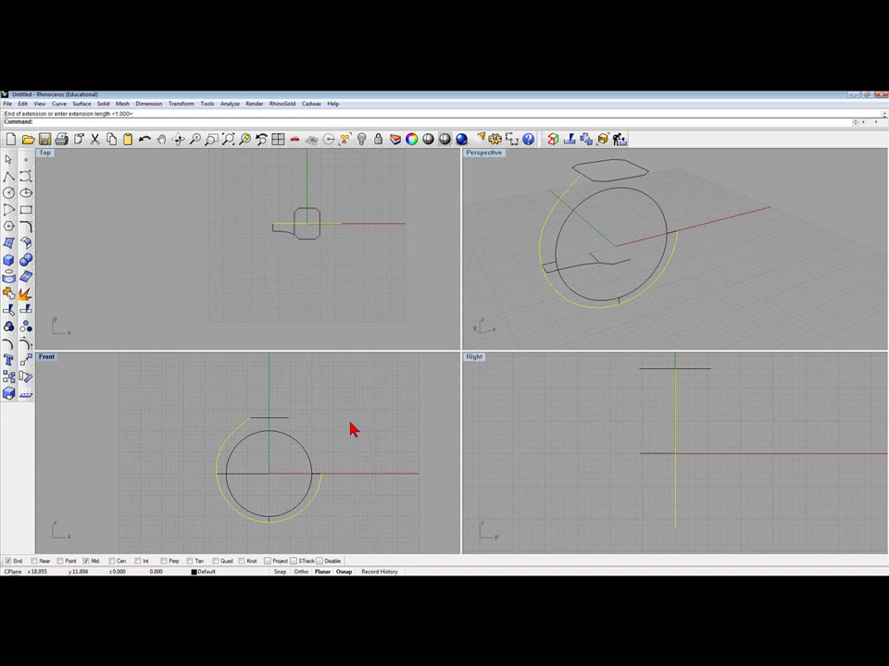
key(Escape)
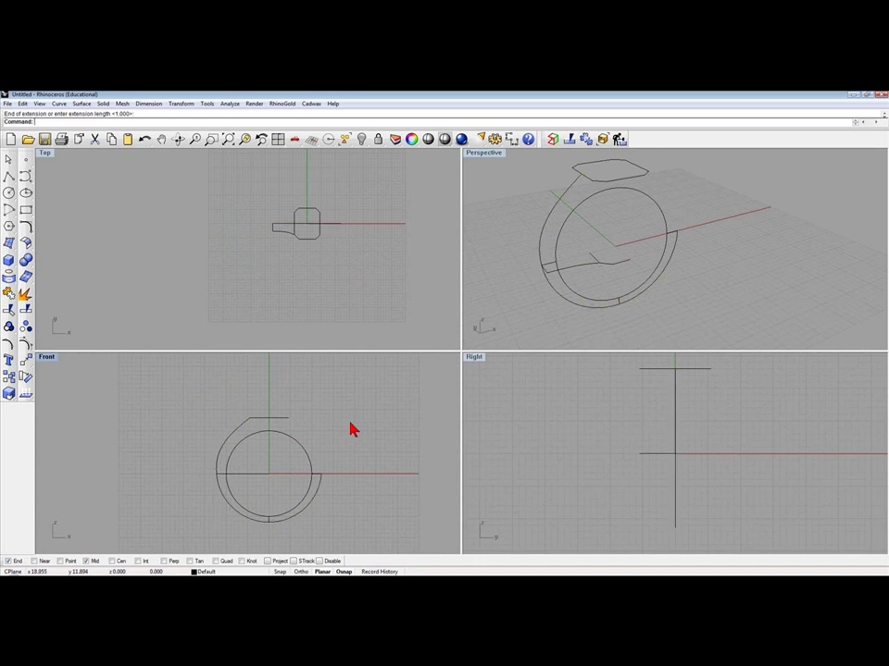
right_drag(250, 447, 270, 426)
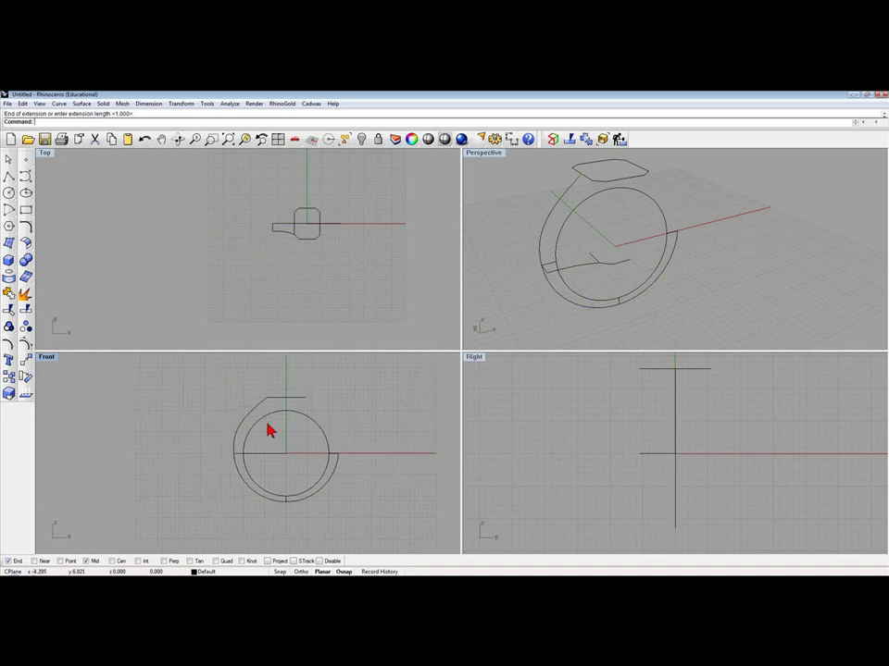
double_click(48, 358)
scroll(398, 343, up, 3)
click(446, 317)
click(28, 343)
right_drag(246, 342, 168, 321)
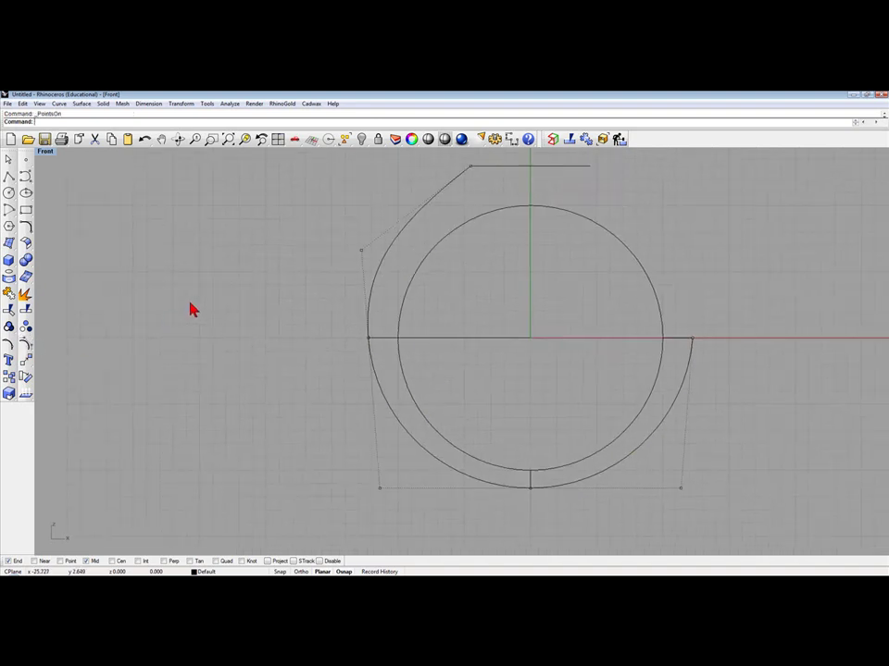
Step: Align the arc's two control points above and at the horizontal line's outer end in X only with that end, and turn the points off
click(26, 363)
click(80, 409)
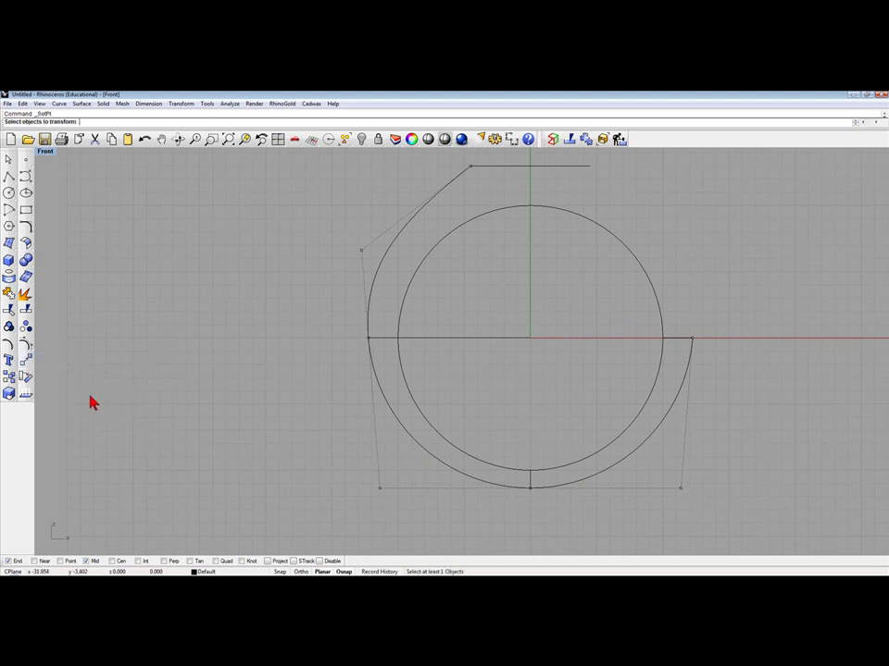
drag(311, 214, 380, 368)
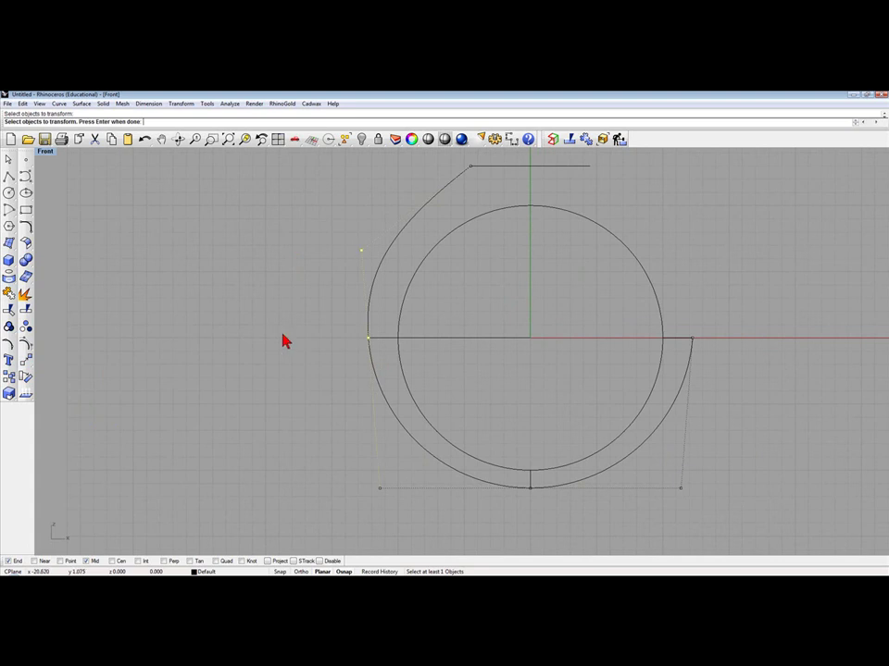
key(Return)
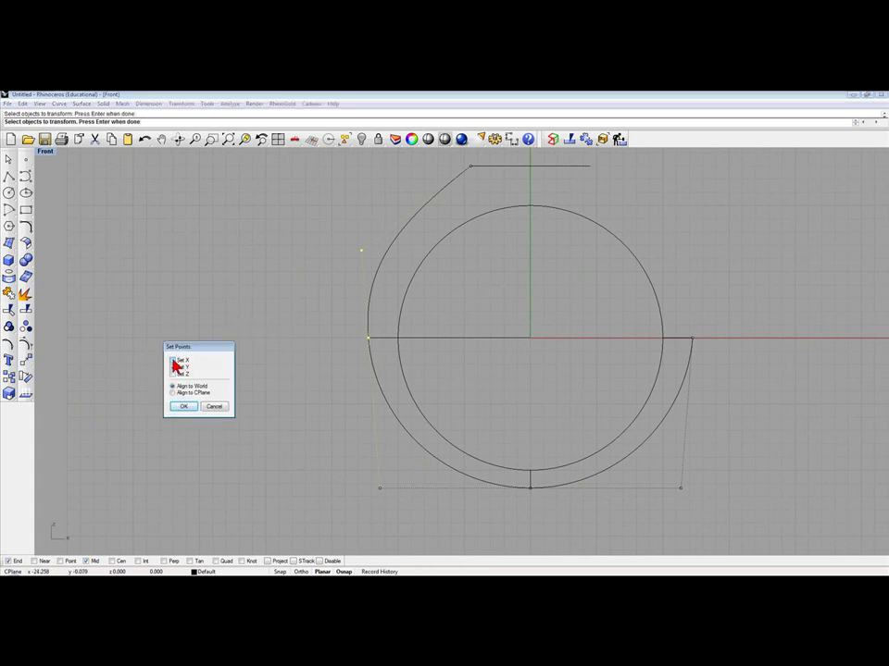
click(183, 408)
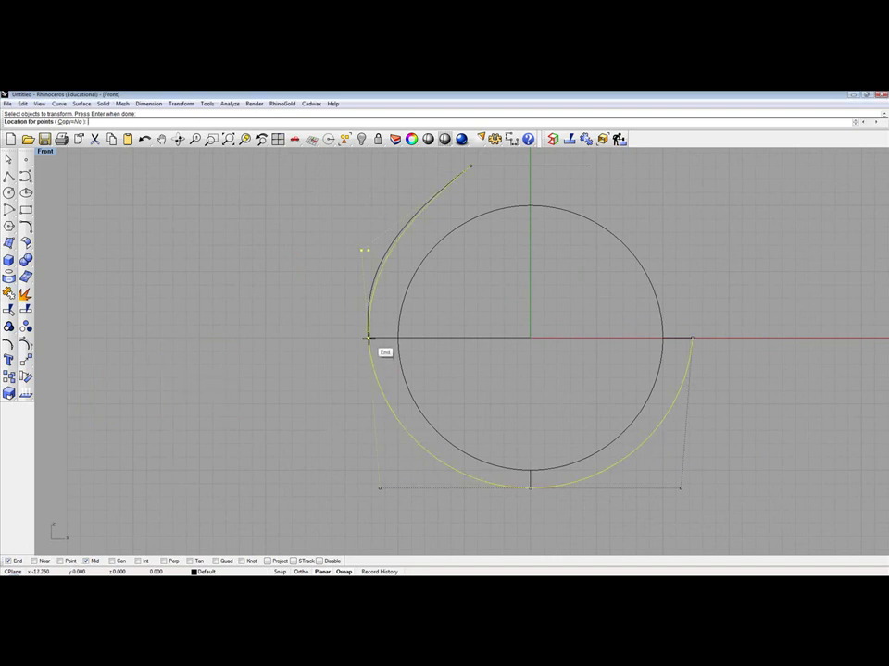
click(366, 339)
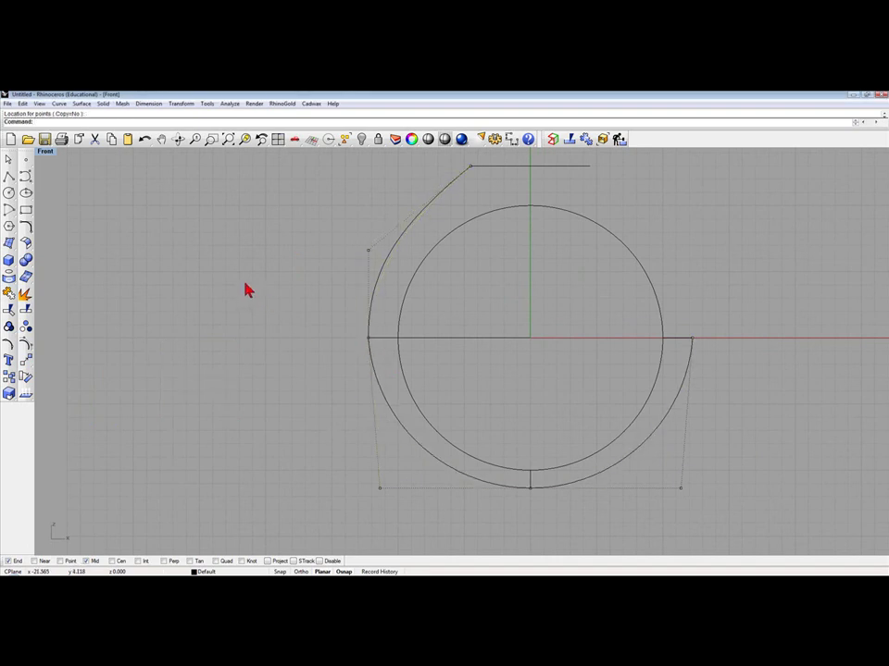
right_click(26, 347)
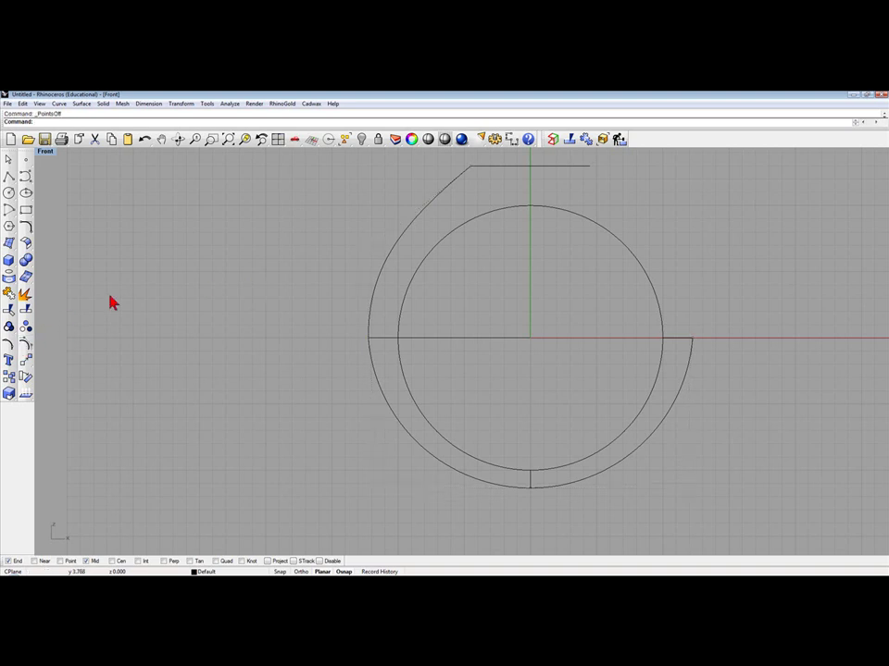
double_click(46, 153)
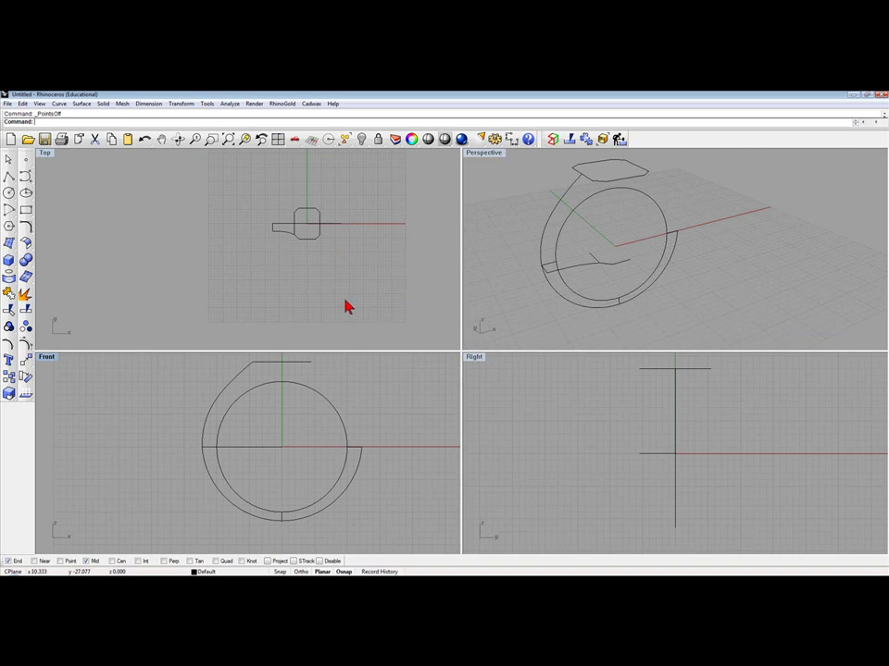
Step: Extrude the joined curved side profile straight up to the height of the raised outline
click(10, 262)
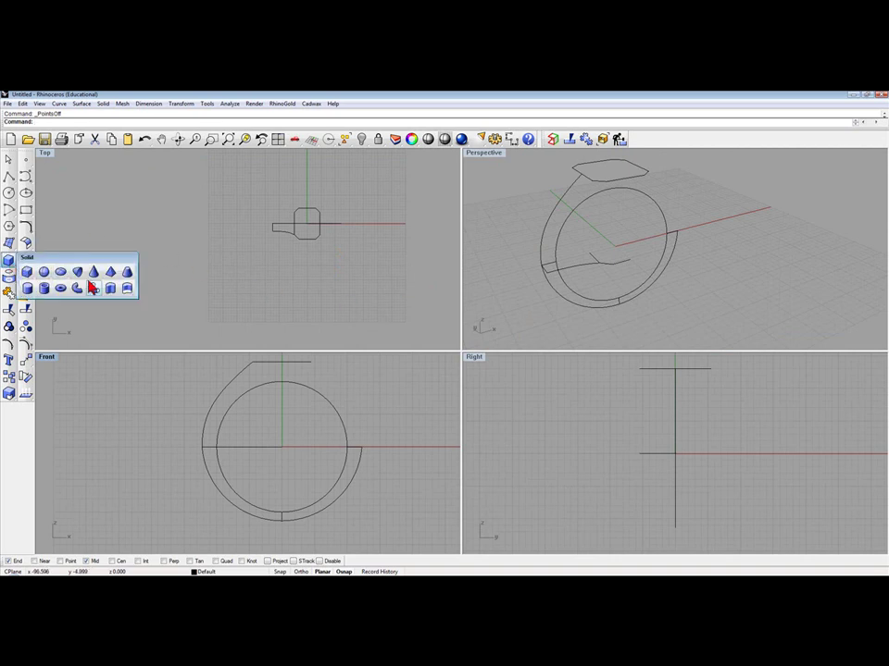
click(123, 288)
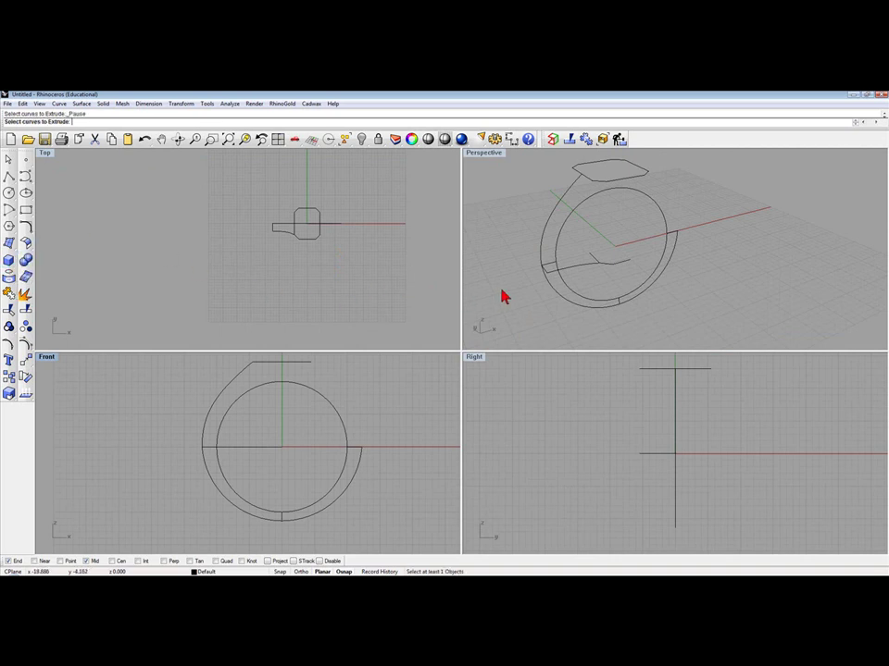
click(554, 273)
key(Return)
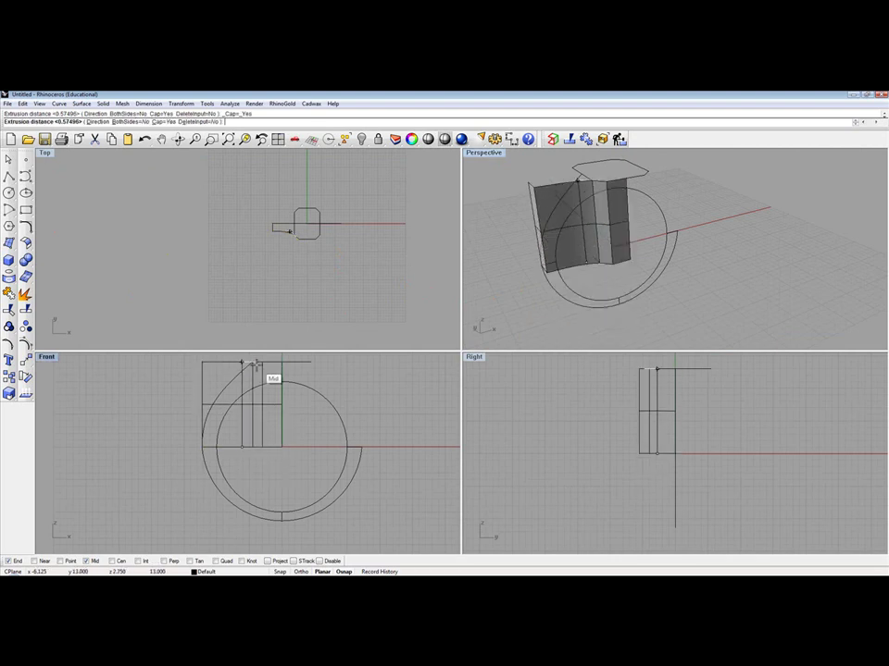
click(256, 363)
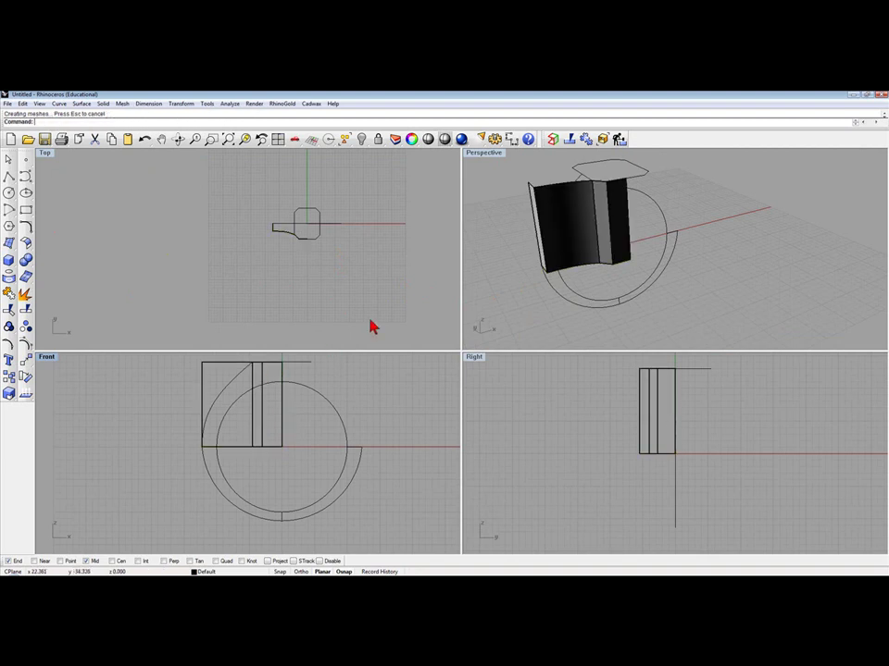
Step: Trim the extruded surface with the circle and extended outer arc, removing the parts inside the circle and outside the arc
double_click(49, 362)
right_drag(377, 358, 311, 411)
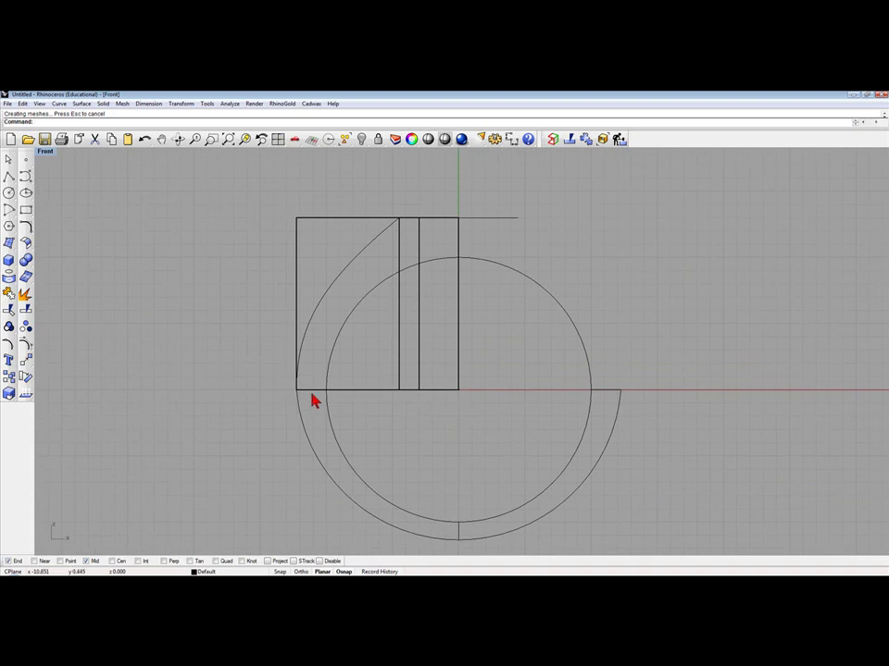
click(10, 311)
drag(361, 446, 292, 479)
key(Return)
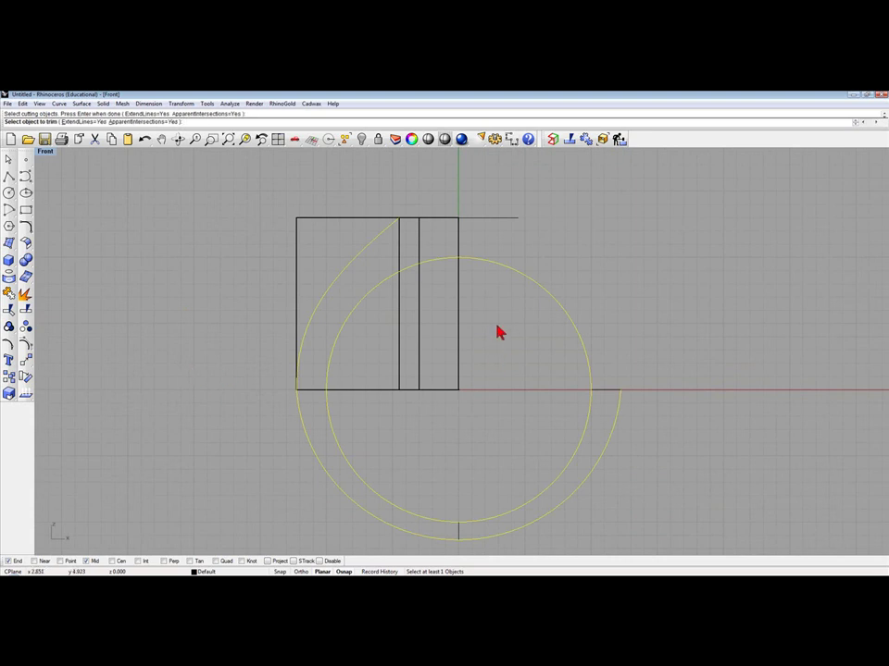
drag(387, 339, 387, 346)
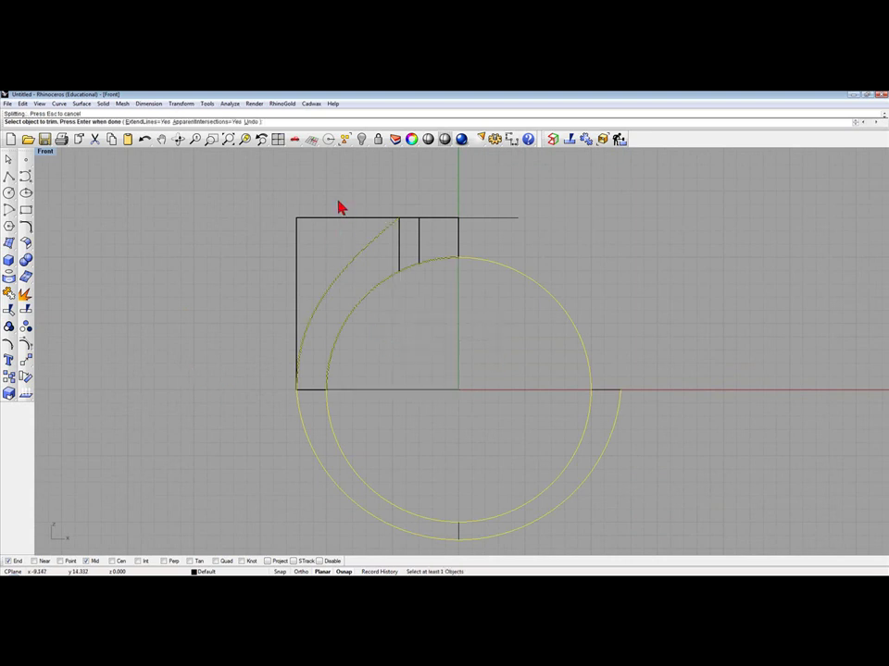
drag(275, 247, 278, 253)
key(Return)
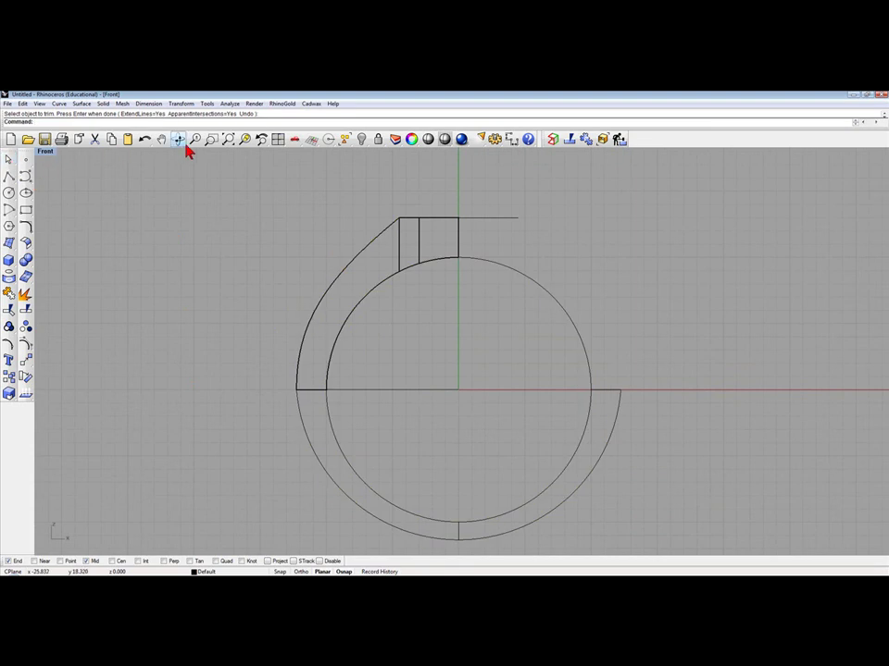
double_click(45, 152)
Step: Explode the raised chamfered outline into separate segments in the maximised Perspective view
right_drag(589, 253, 563, 262)
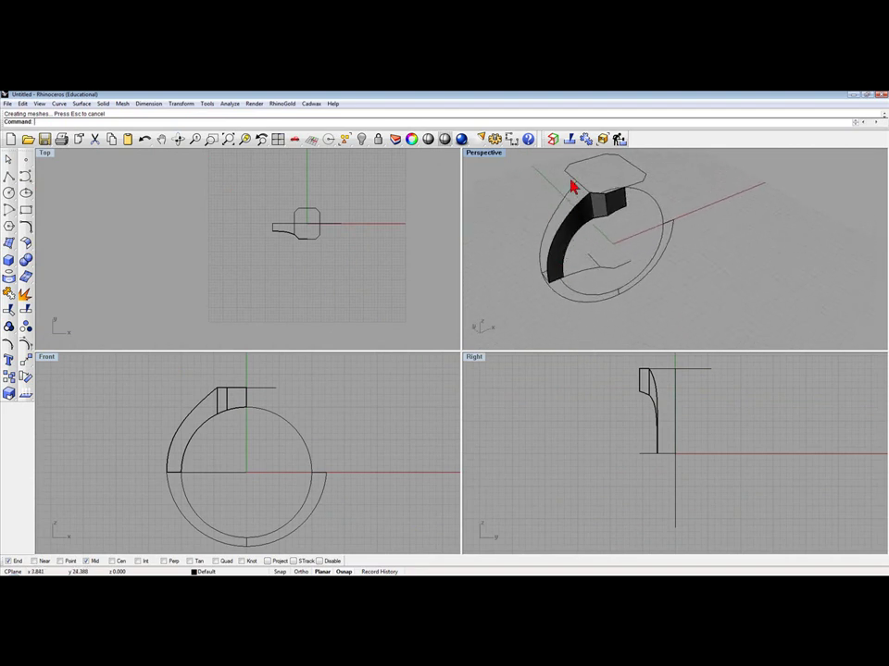
scroll(583, 196, up, 5)
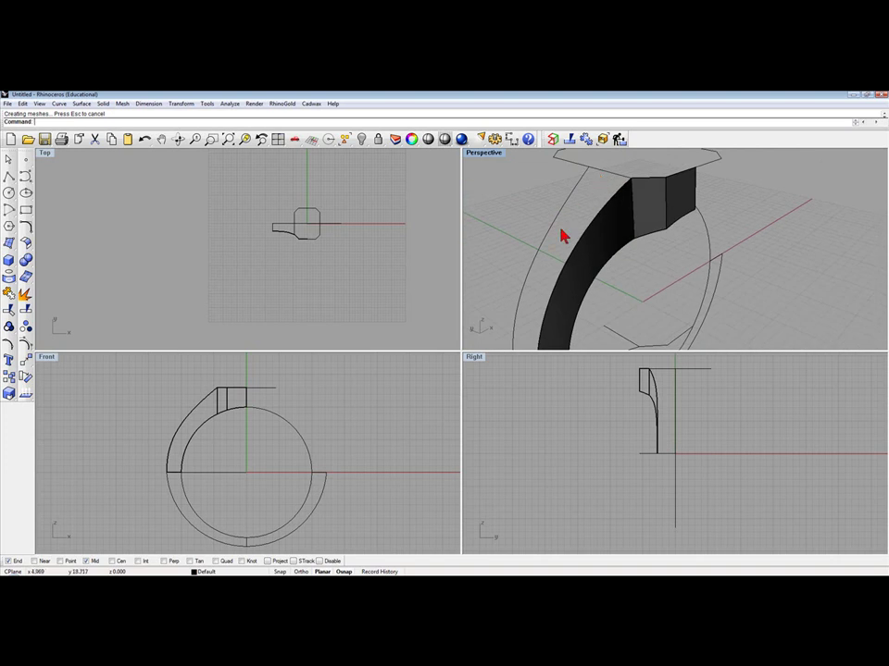
scroll(598, 219, down, 3)
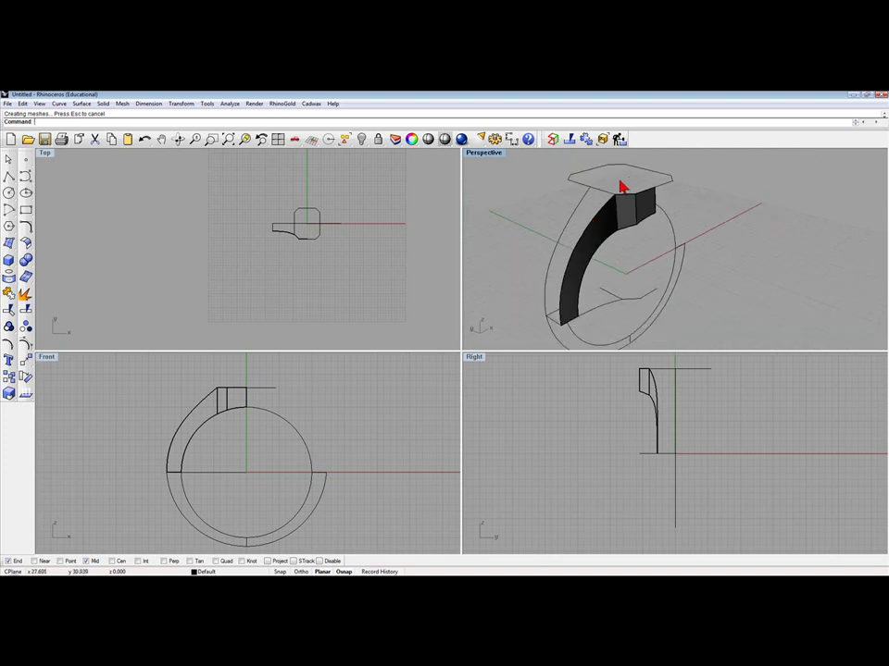
double_click(474, 154)
right_drag(353, 265, 384, 260)
click(342, 247)
click(234, 268)
right_drag(234, 268, 282, 278)
click(285, 276)
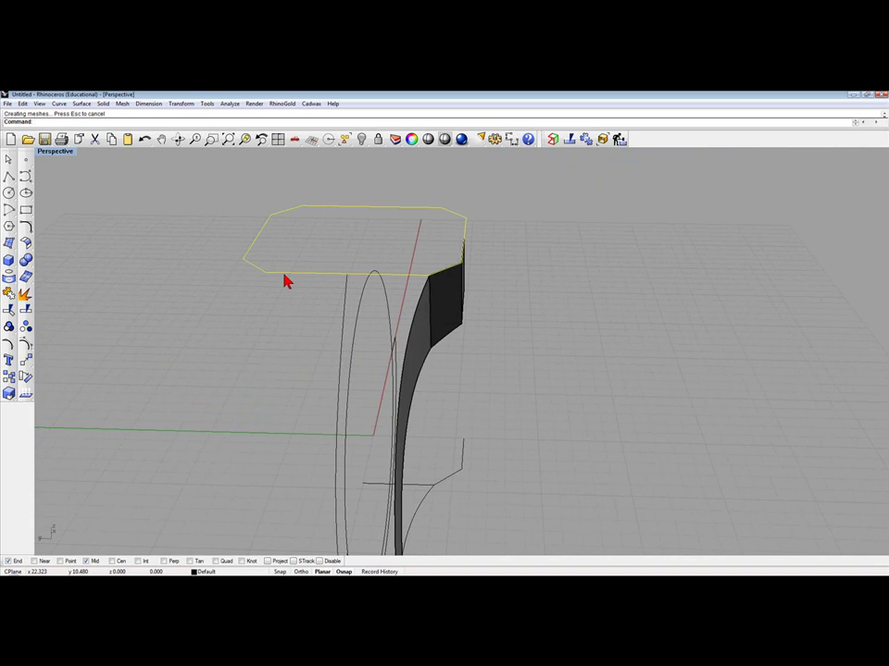
click(22, 294)
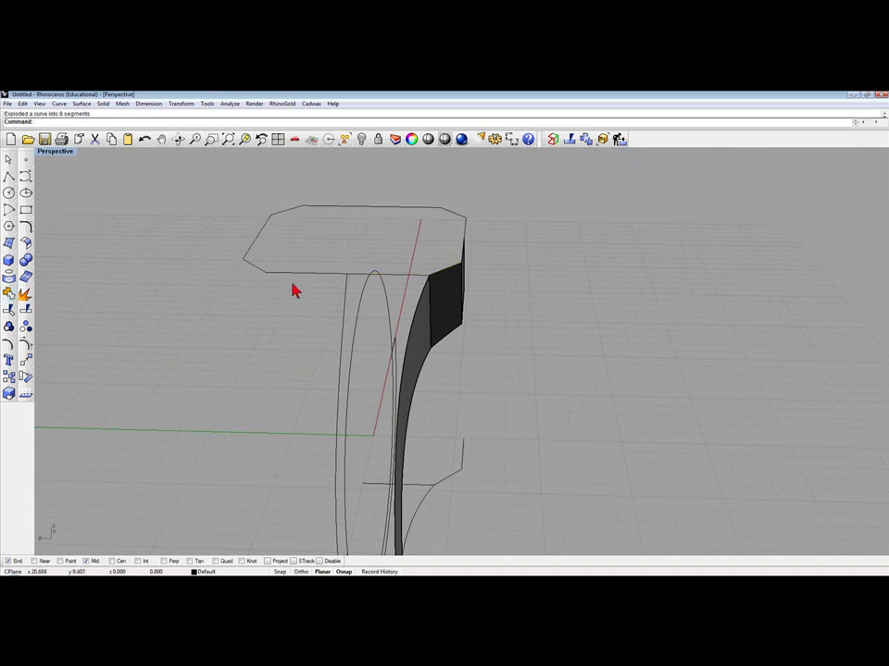
Step: Split the outline's straight side segment where the extended outer arc meets it, using the arc as the cutting object
click(362, 274)
click(293, 301)
click(27, 312)
click(310, 279)
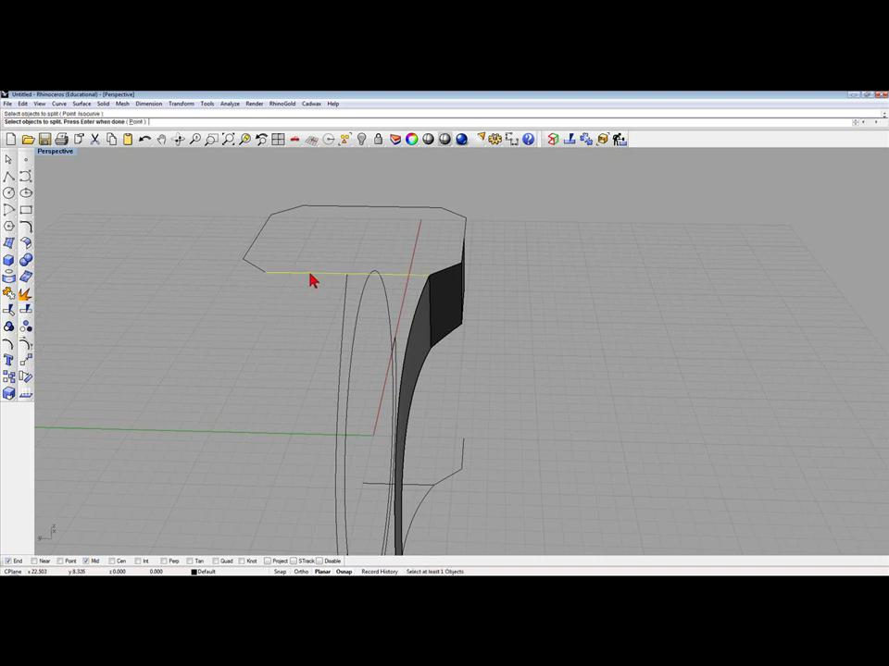
key(Return)
click(346, 293)
key(Return)
Step: Cut the outline's surplus segments, keeping the split half, the chamfer and the straight side that meet the extruded surface
drag(261, 274, 257, 289)
click(95, 138)
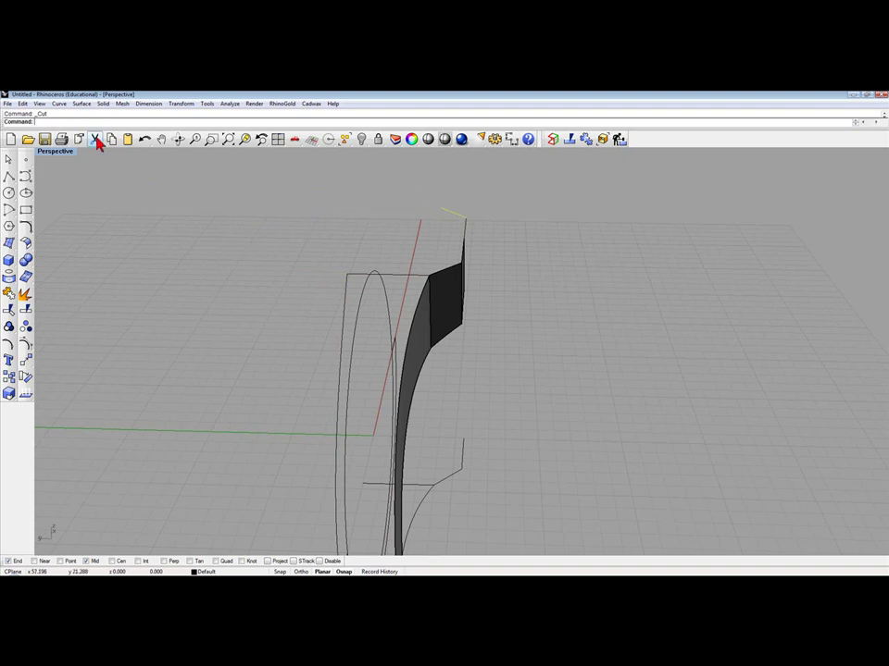
right_drag(333, 200, 496, 248)
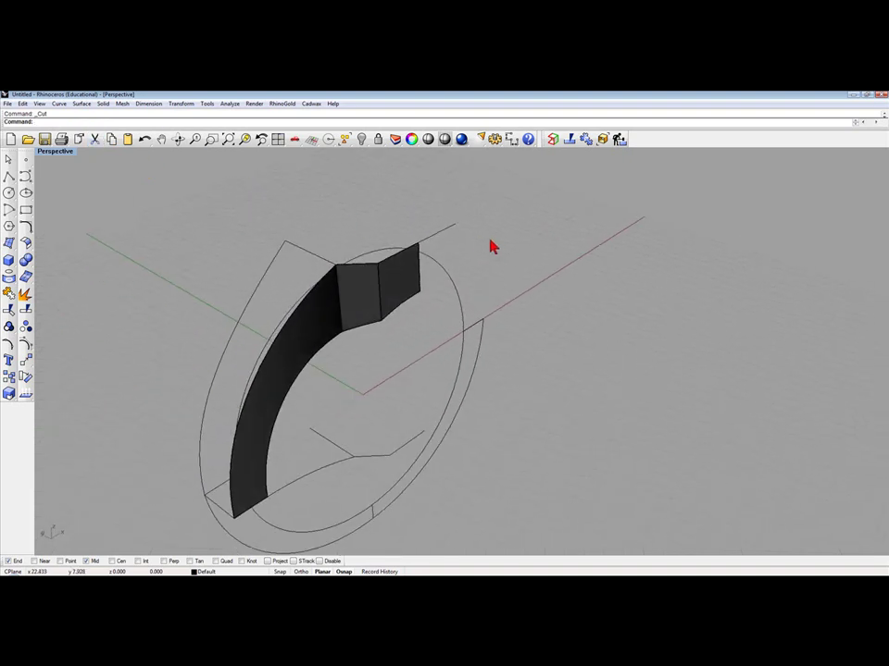
Step: Cut the leftover straight piece of the raised outline that extends beyond the end of the extruded surface
click(434, 235)
key(ctrl+x)
click(361, 269)
click(382, 288)
right_drag(385, 434, 396, 419)
drag(334, 481, 335, 483)
click(361, 139)
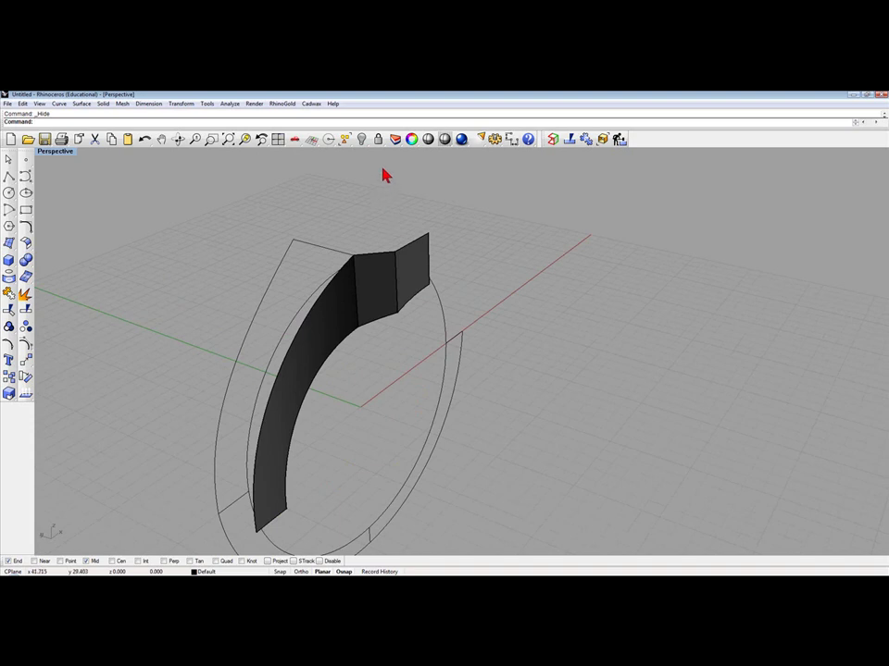
click(144, 140)
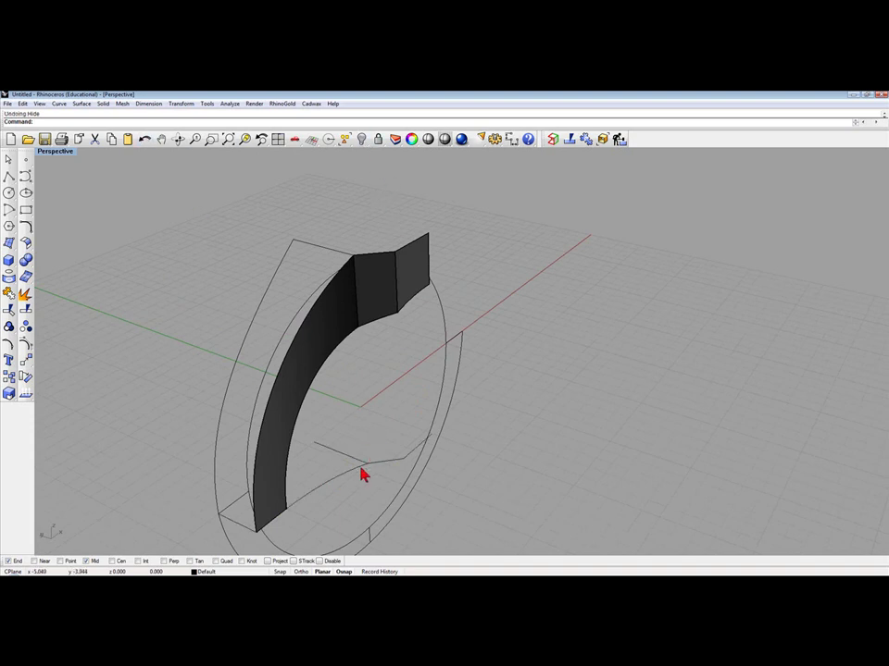
Step: Explode the base profile curve beneath the trimmed side surface into separate segments
right_drag(339, 500, 357, 475)
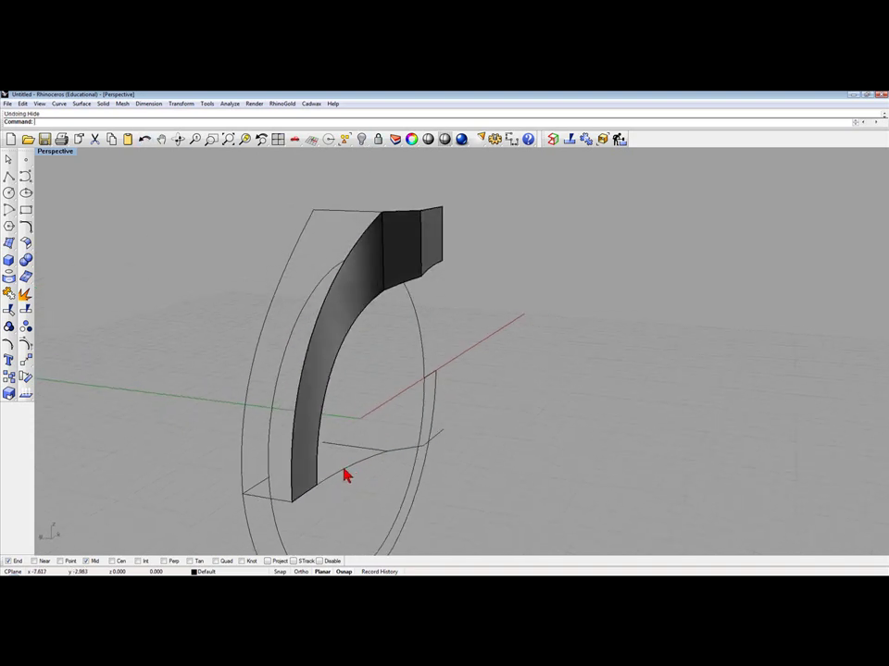
click(321, 480)
click(26, 309)
click(197, 456)
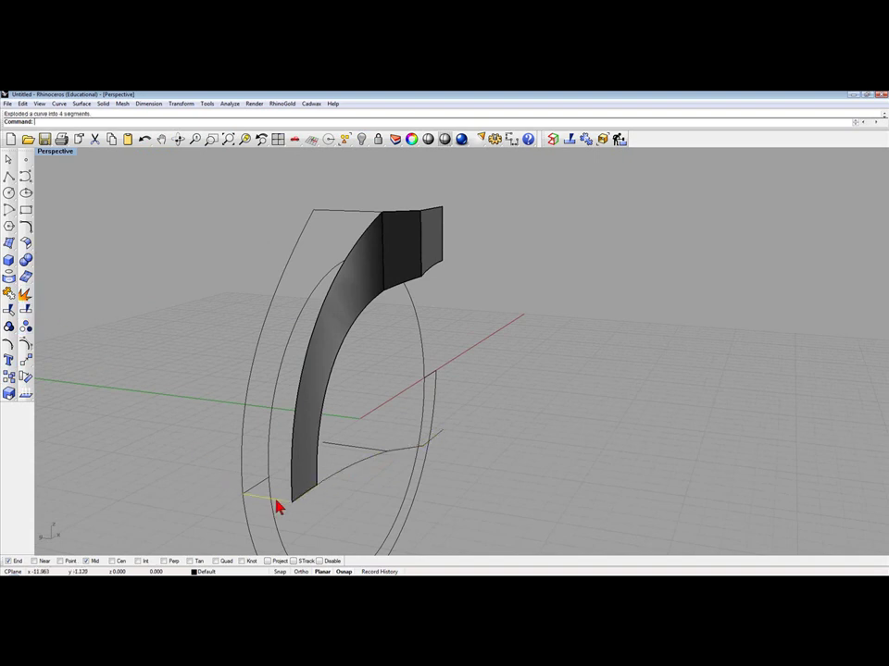
Step: Hide the exploded base profile's curved and connecting middle segments, keeping its short end segments visible
mouse_move(192, 441)
right_down()
mouse_move(186, 455)
mouse_move(200, 428)
mouse_move(196, 439)
right_up()
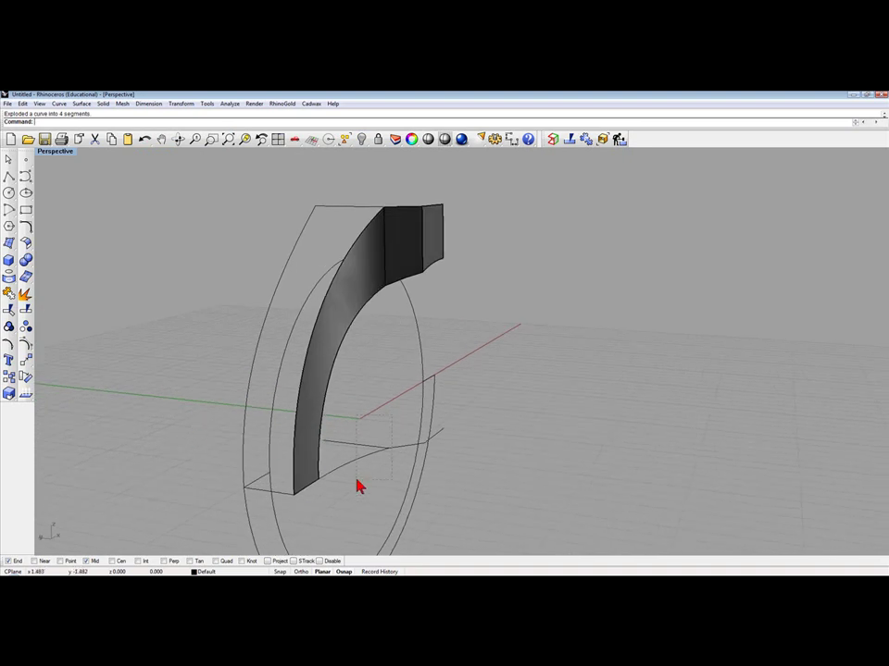
click(361, 139)
mouse_move(358, 386)
right_down()
mouse_move(357, 425)
mouse_move(403, 399)
mouse_move(357, 409)
right_up()
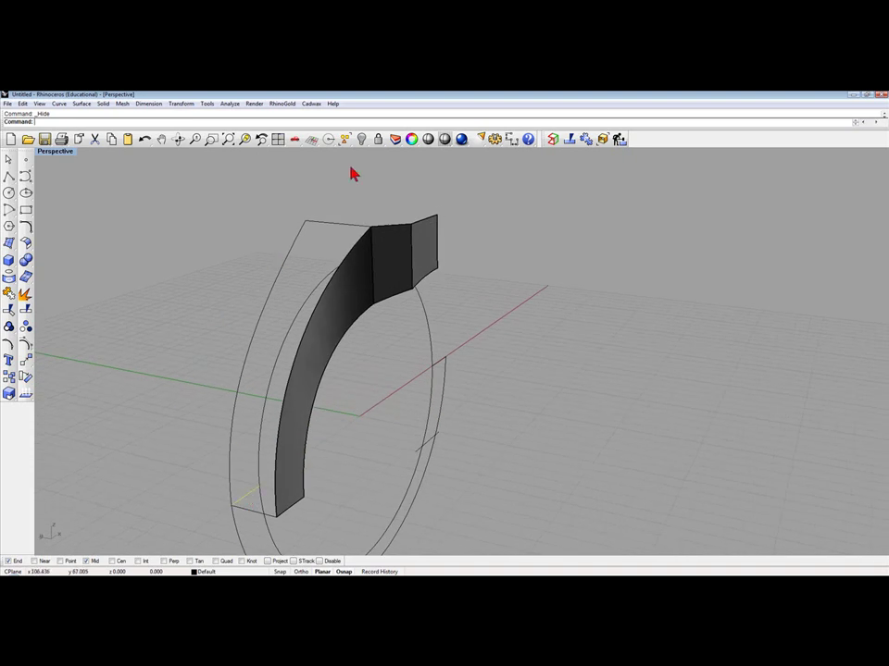
right_drag(375, 305, 339, 343)
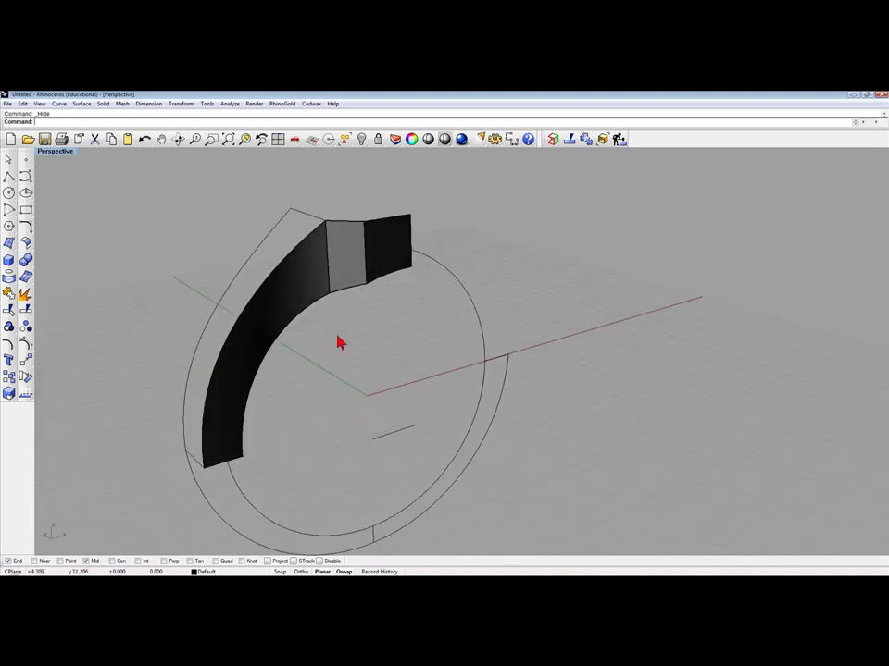